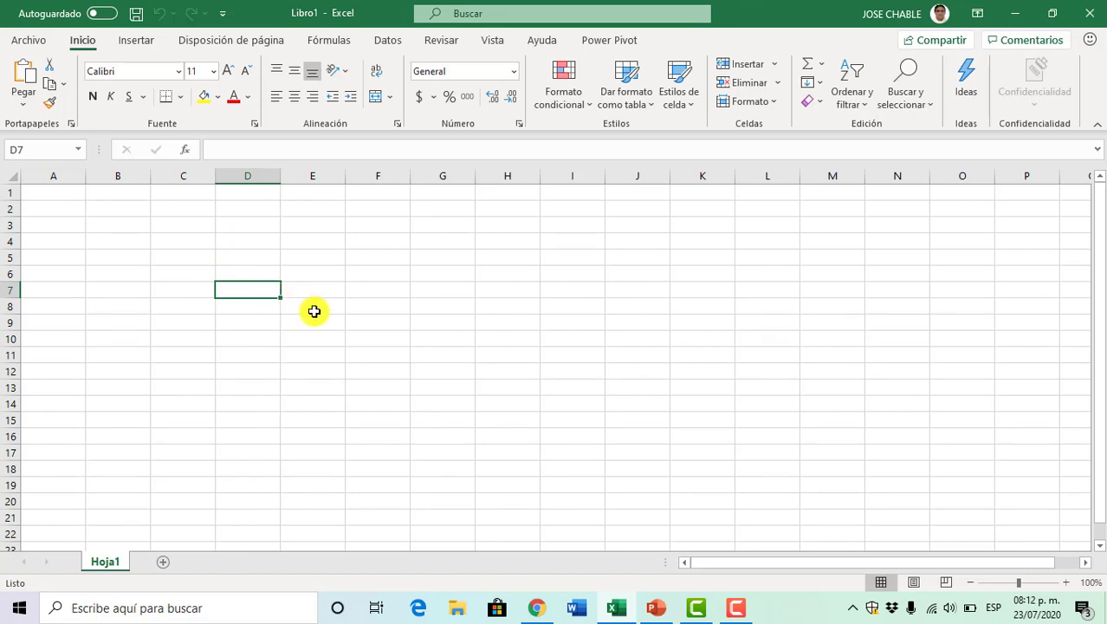
Step: Enter 15+5 as plain text, without an equals sign, in cell B2
scroll(314, 311, "up", 6)
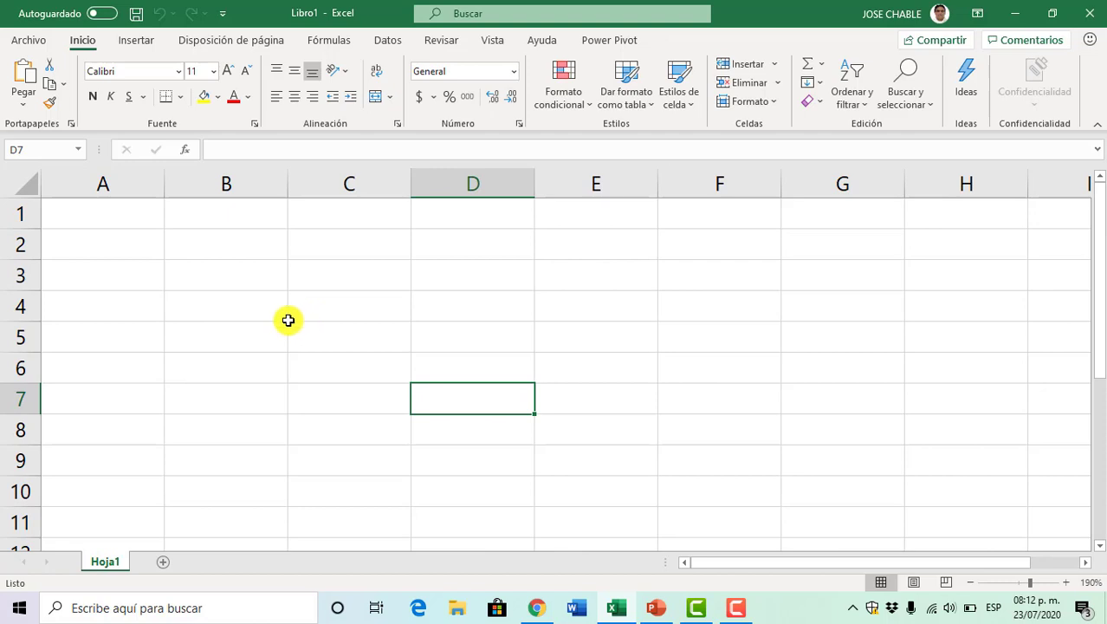
left_click(216, 248)
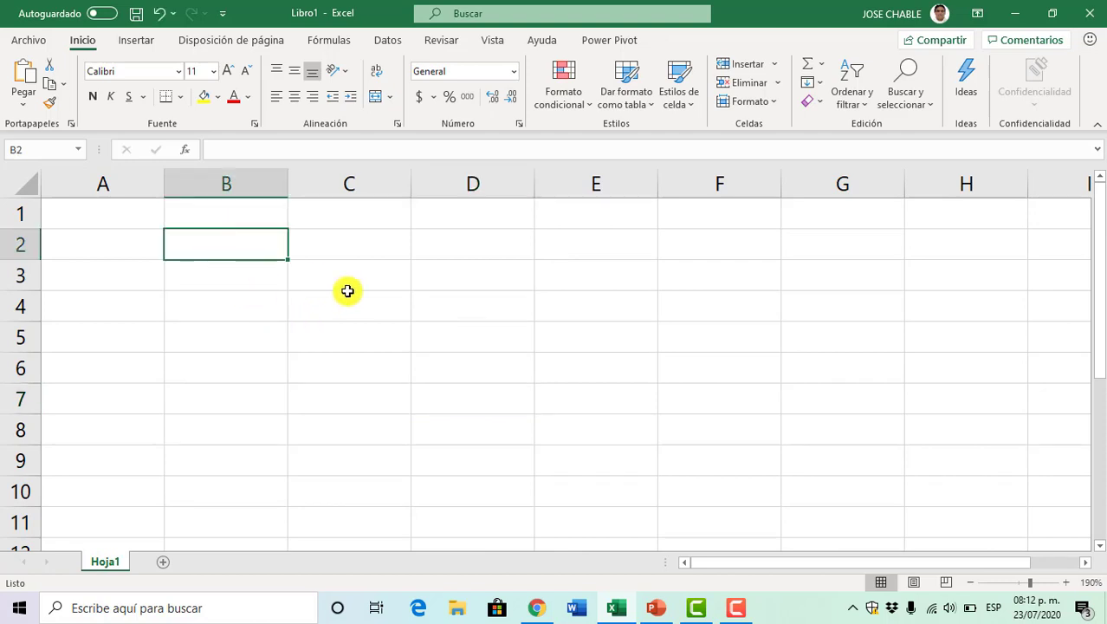
type("15+")
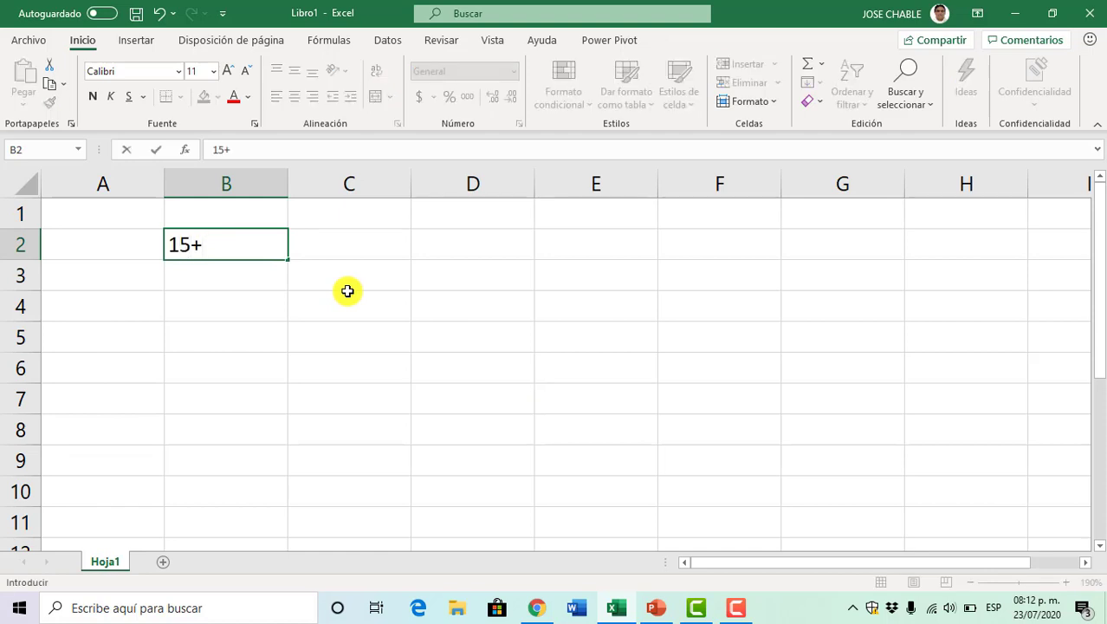
type("5")
key("Return")
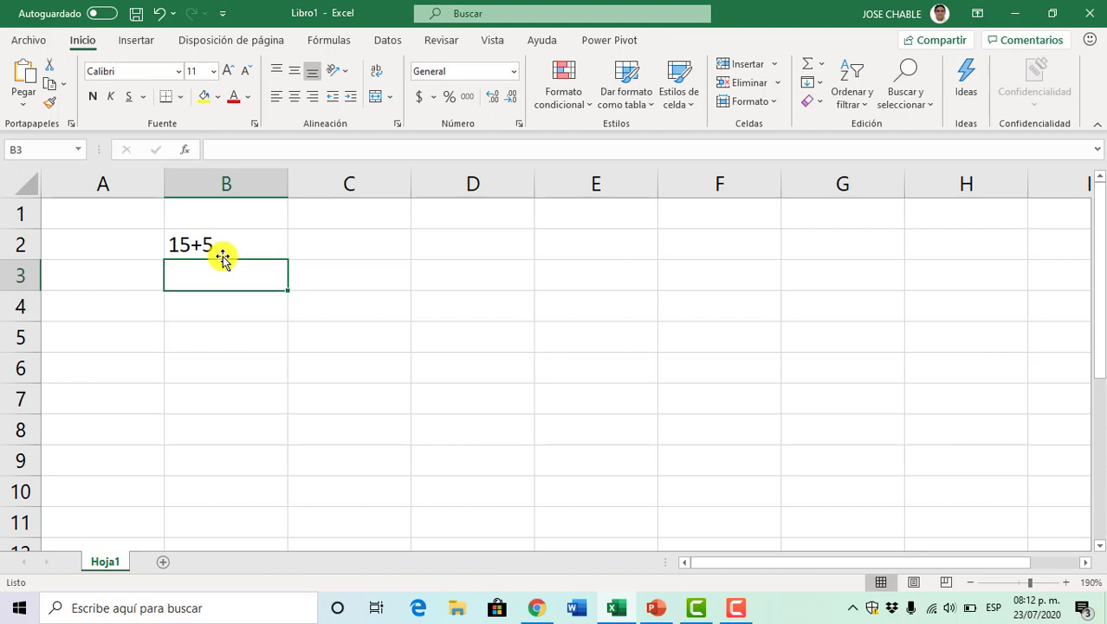
Step: Enter the formula =15+5 in cell B3 and compare it with the plain-text entry above
type("=")
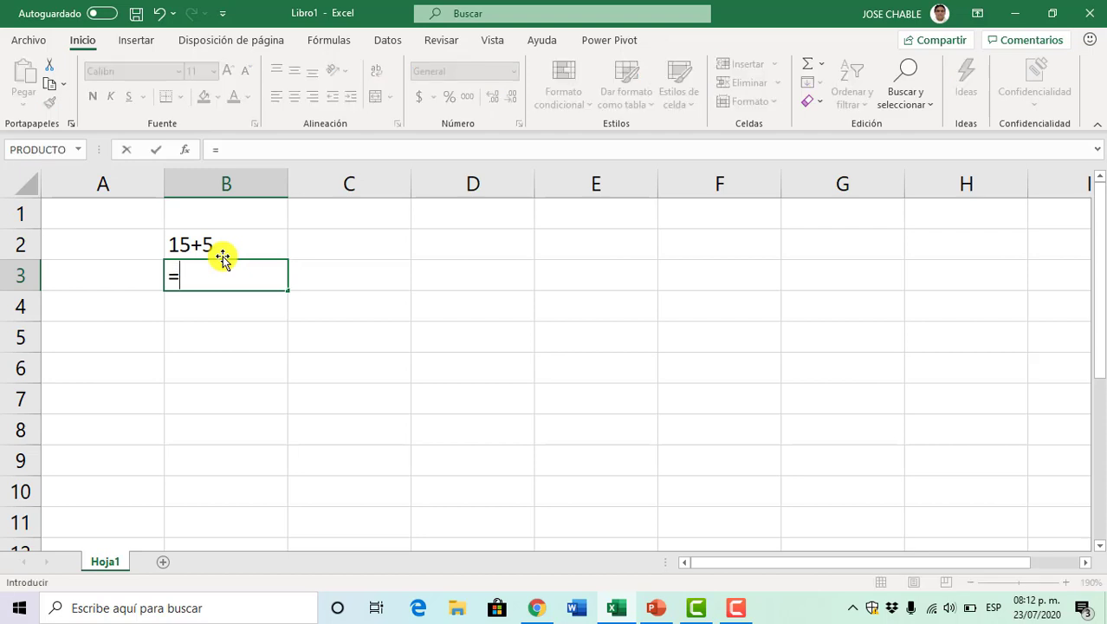
type("15+")
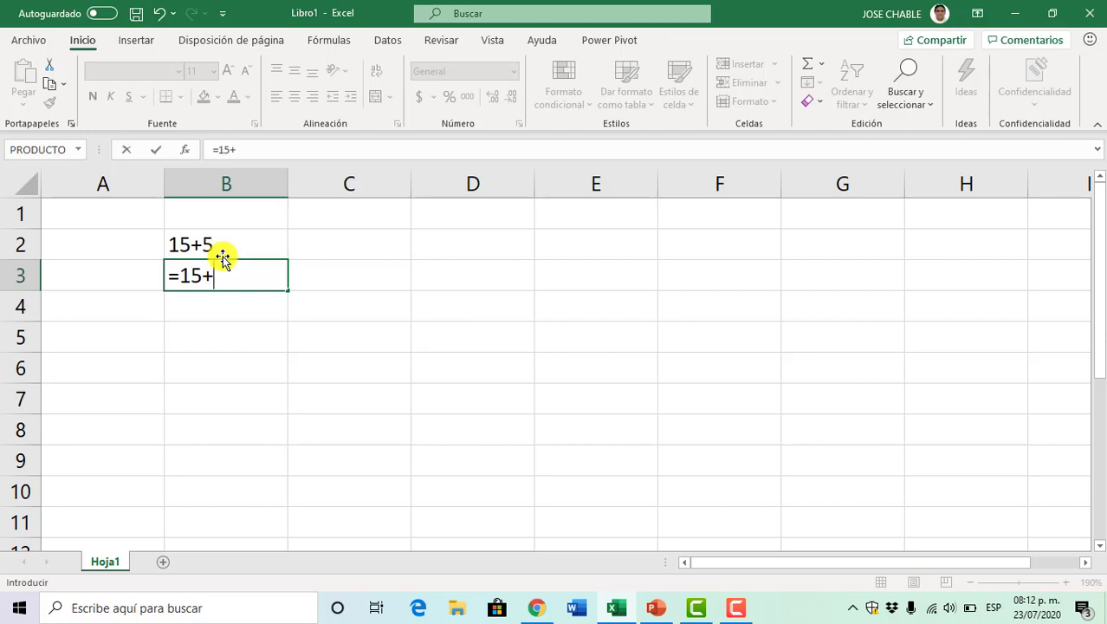
type("5")
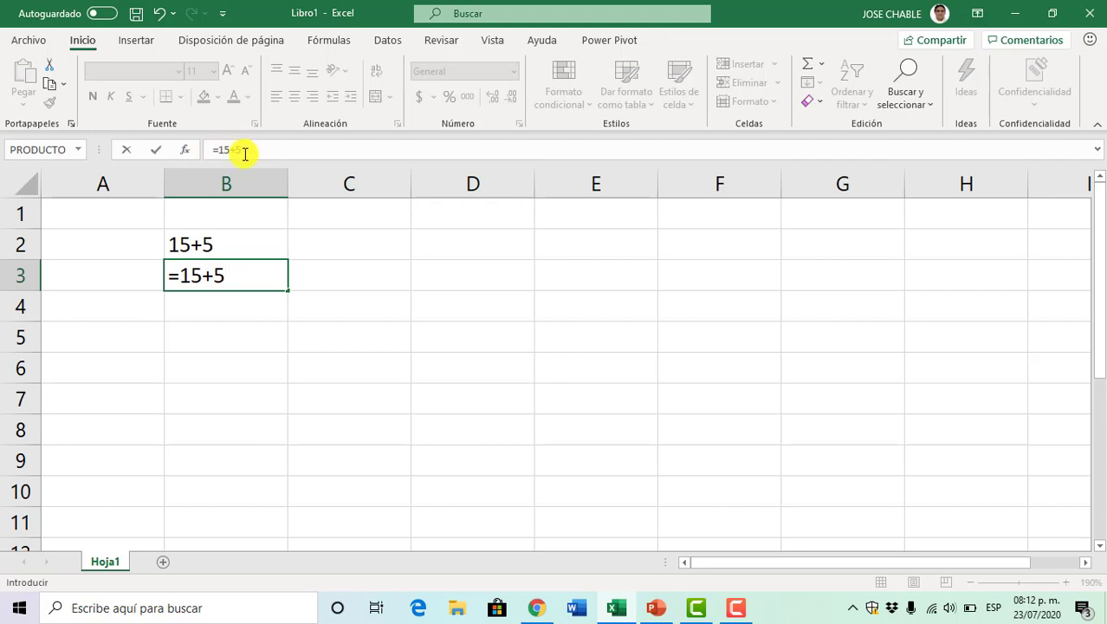
key("Return")
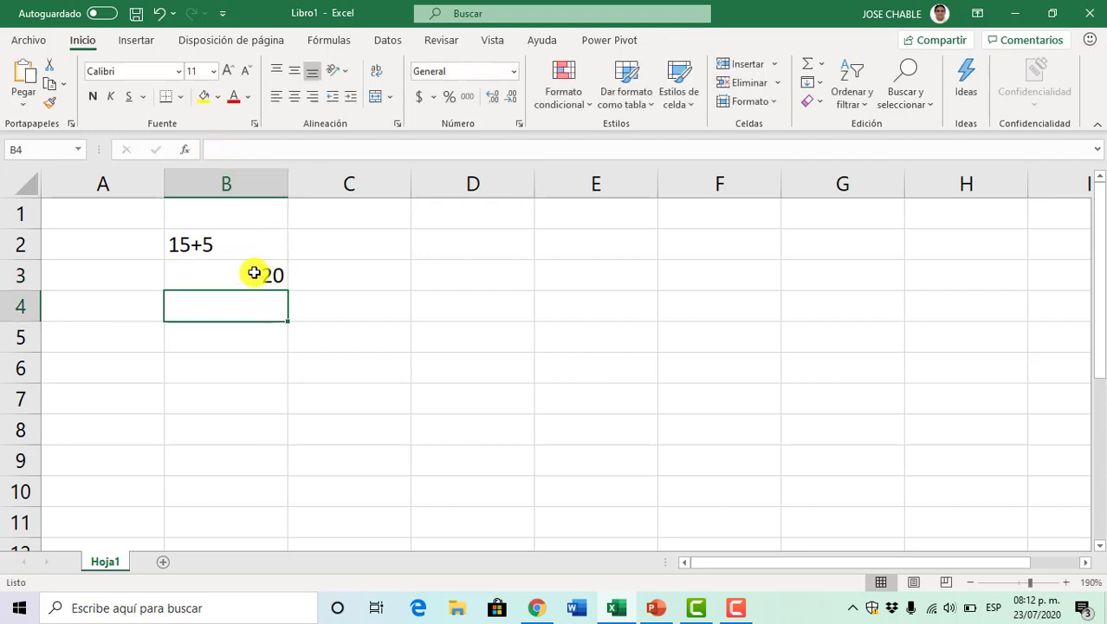
left_click(254, 273)
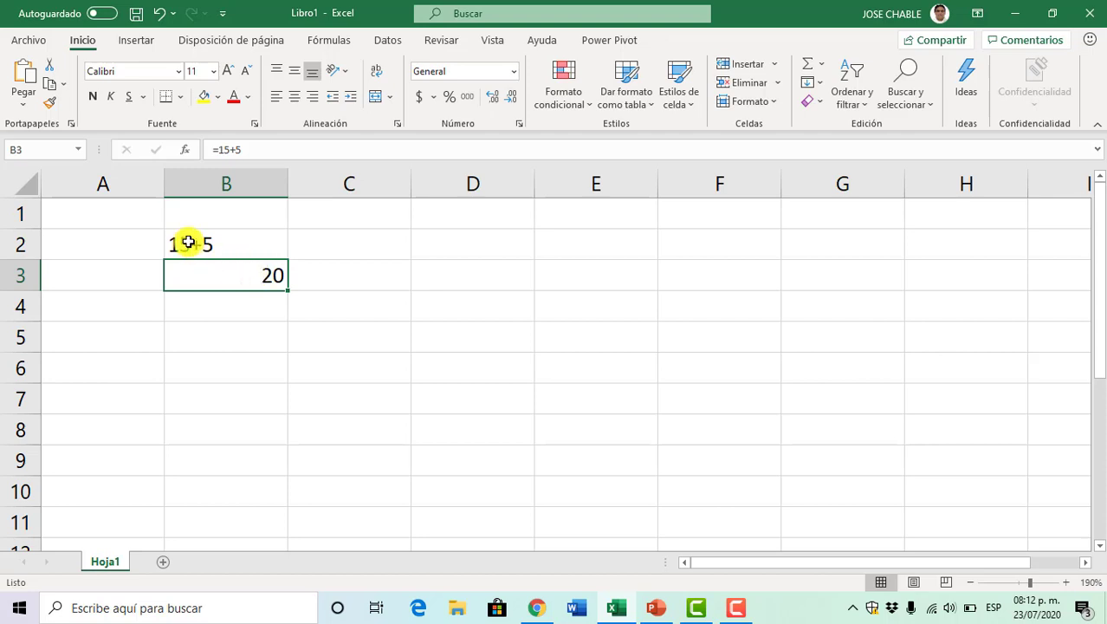
left_click_drag(188, 240, 264, 270)
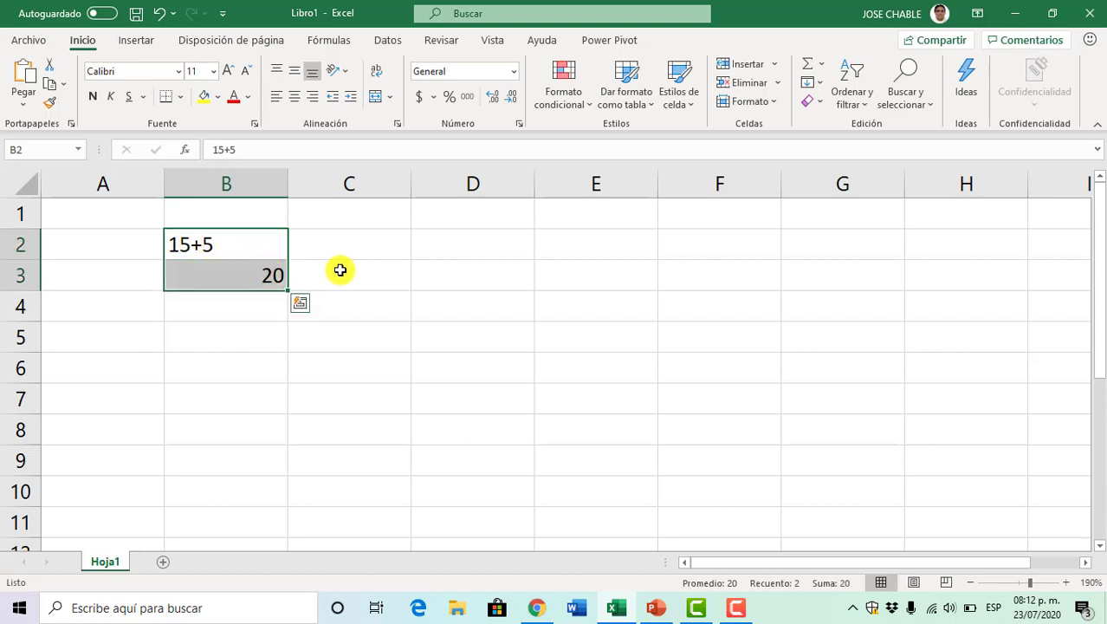
Step: Enter the labels suma in cell D3 and resta in cell D4
left_click(456, 278)
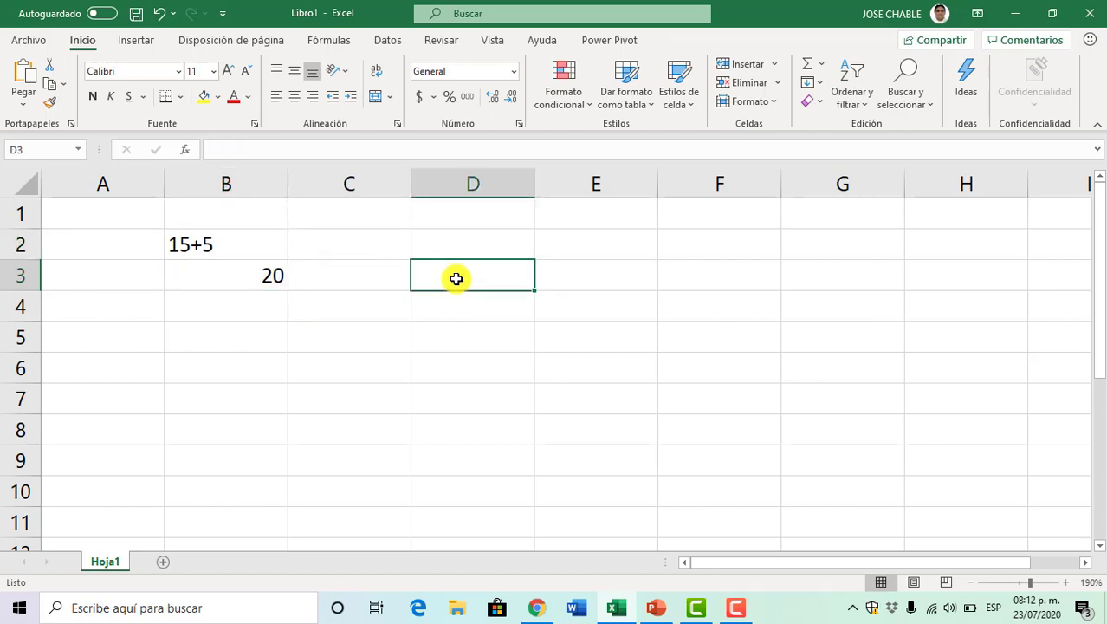
type("suma")
key("Return")
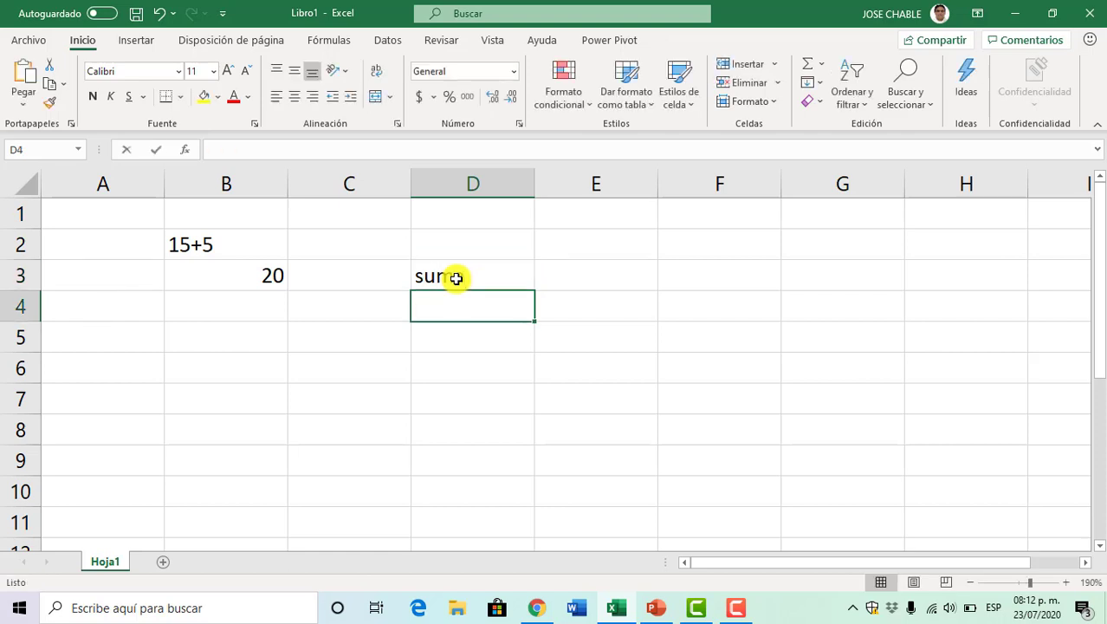
type("res")
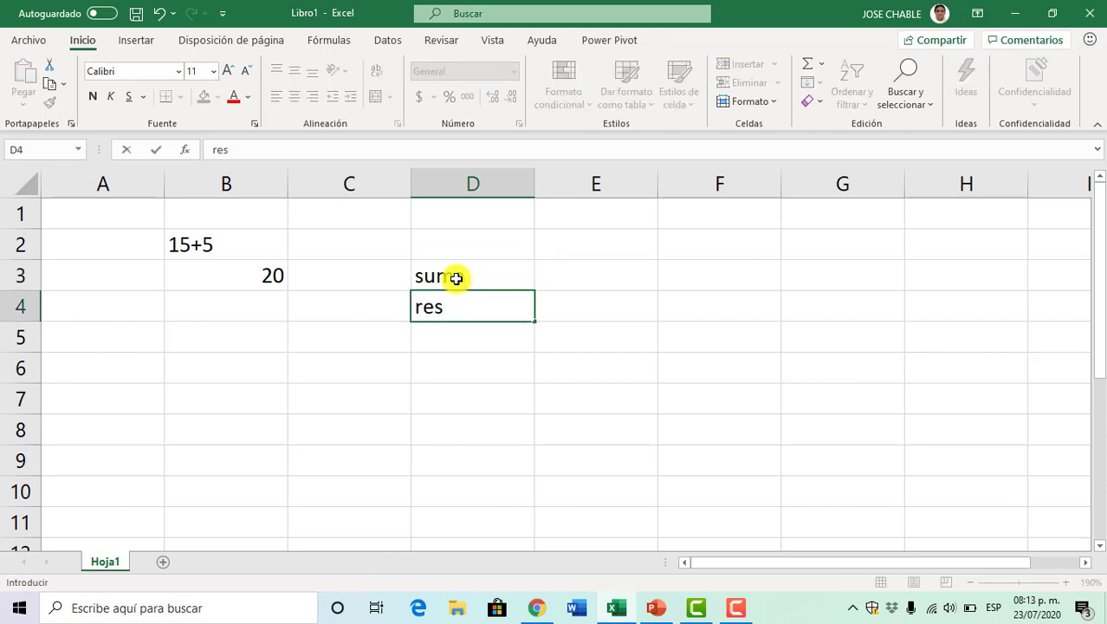
type("ta")
key("Return")
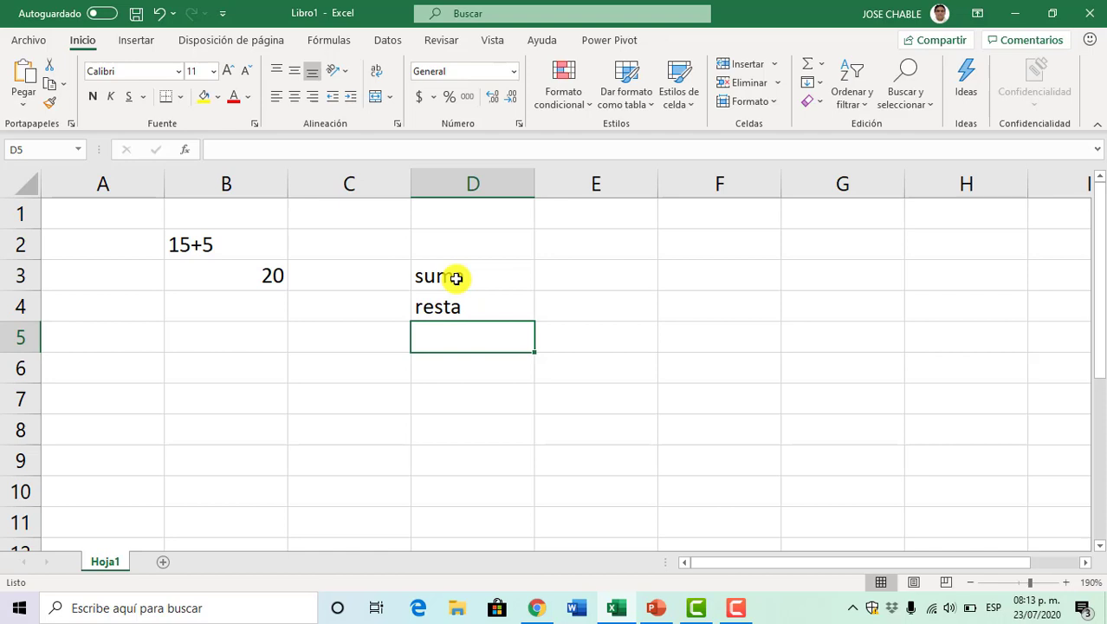
Step: Fill the suma row with the operands 5 in cell E3 and 15 in cell F3
key("Up")
key("Up")
key("Up")
key("Down")
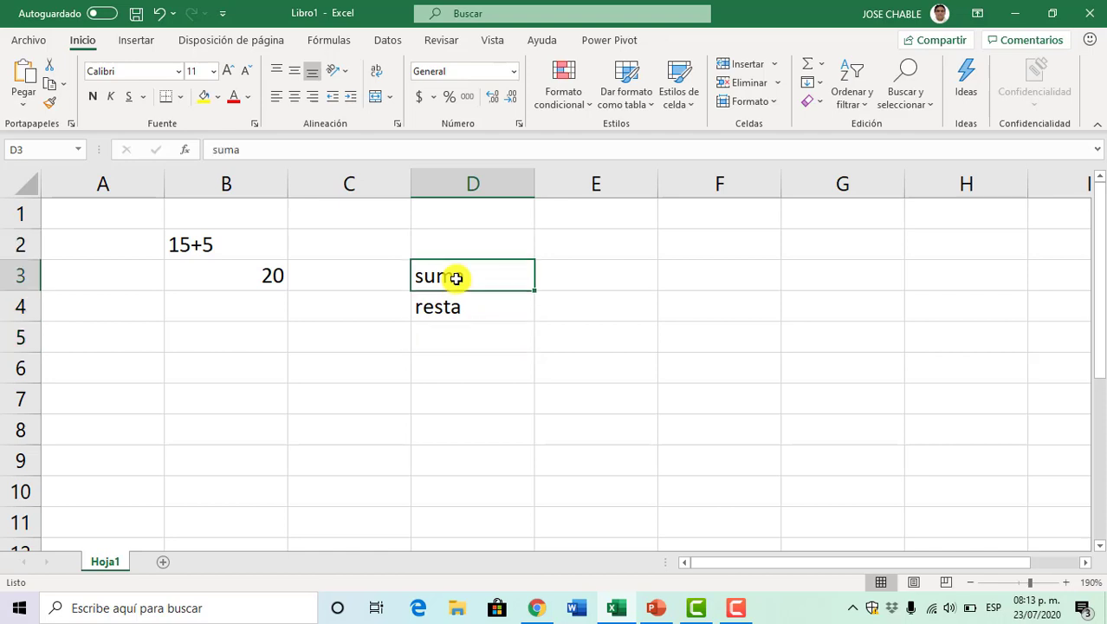
key("Right")
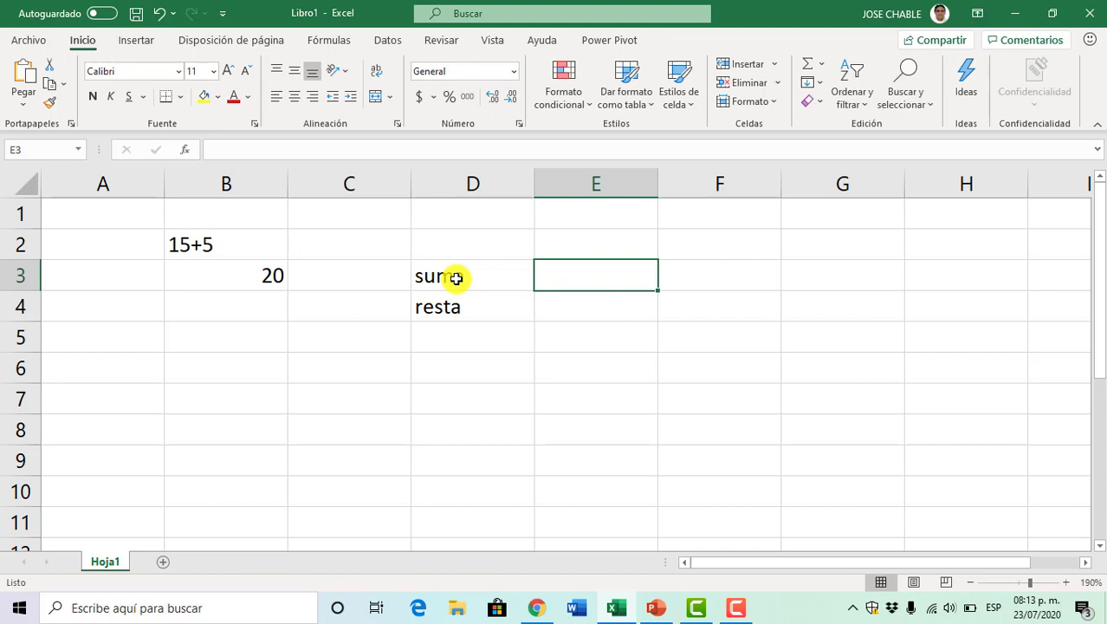
type("5")
key("Right")
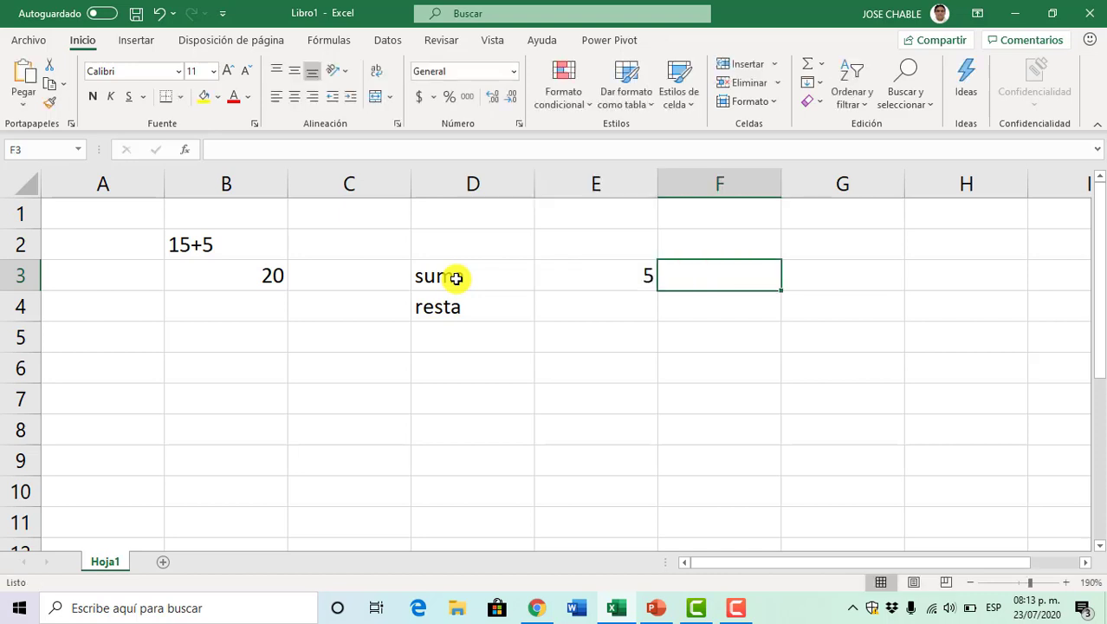
type("15")
key("Return")
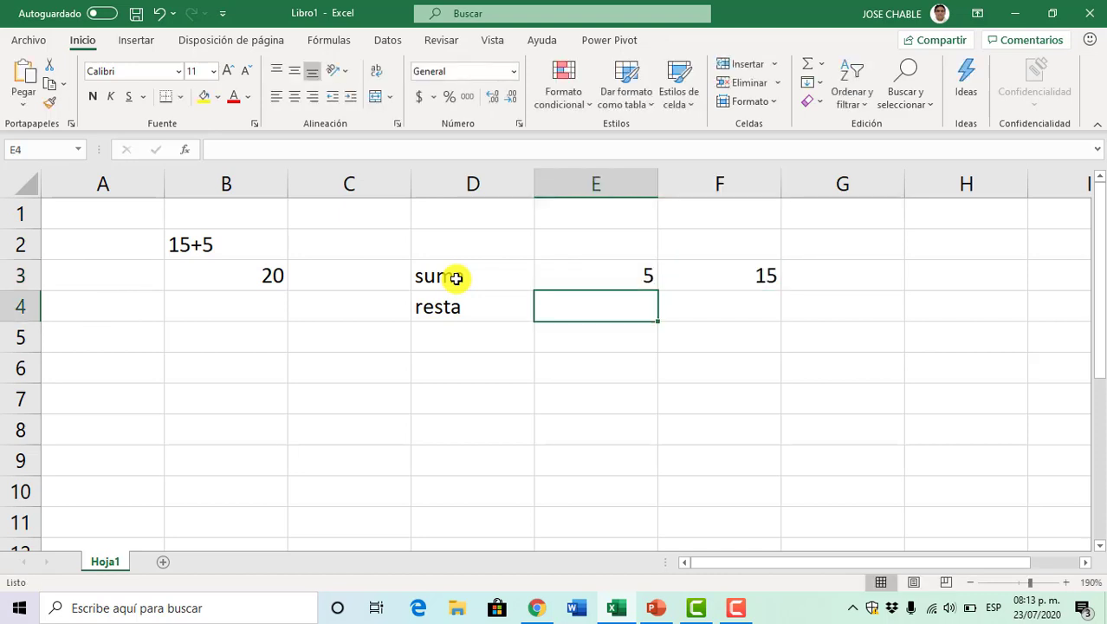
Step: Fill the resta row with the operands 5 in cell E4 and 15 in cell F4
type("5")
key("Right")
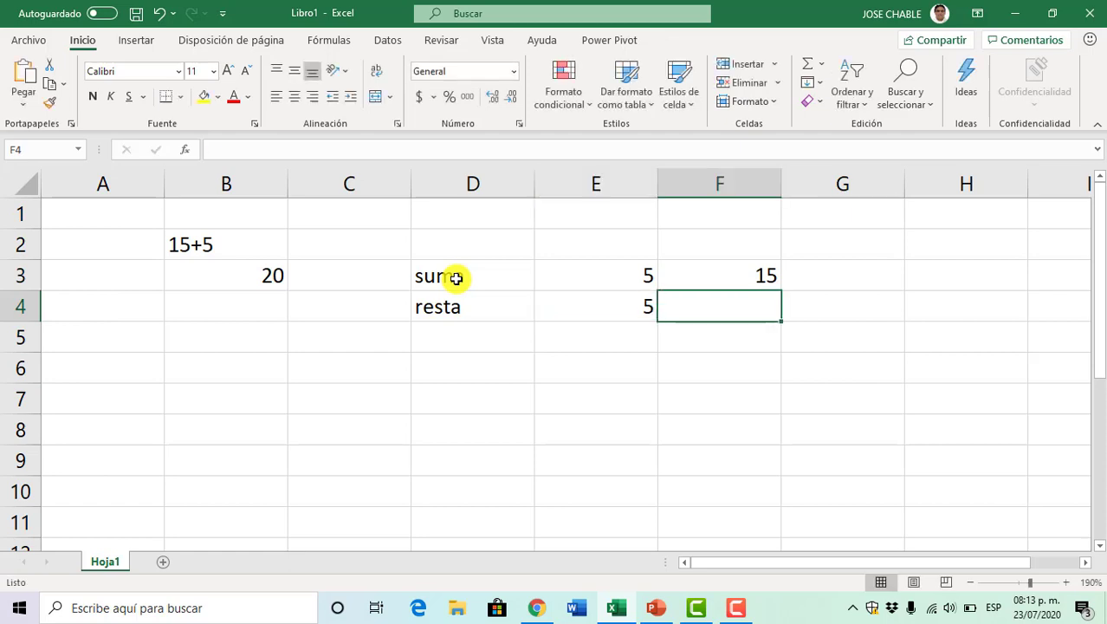
type("15")
key("Return")
key("Up")
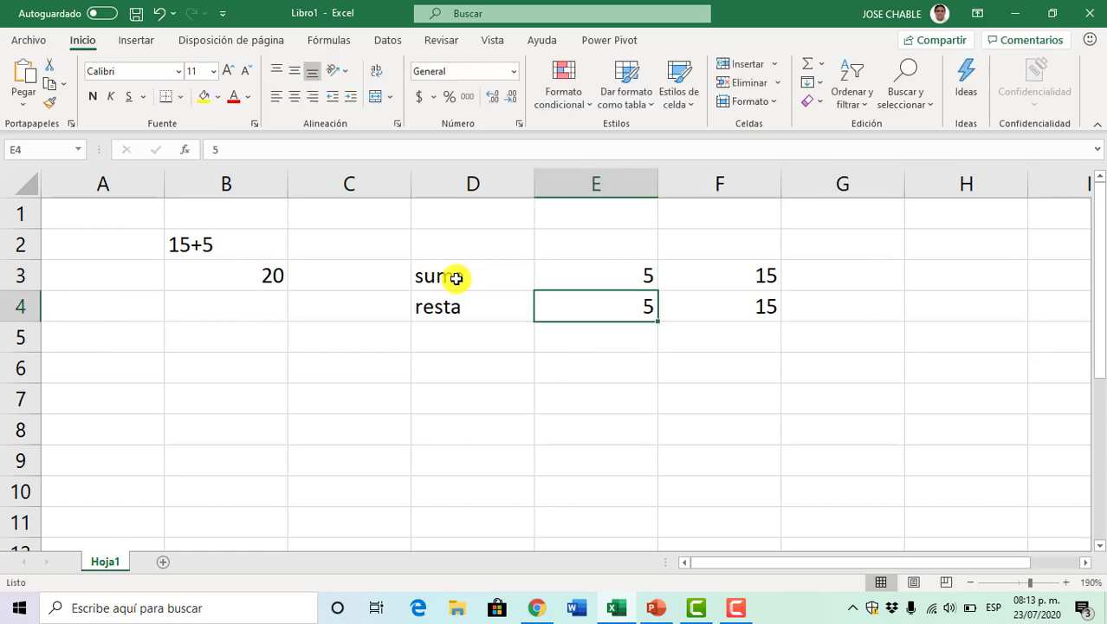
Step: Inspect the formula in cell B3 to see how its numbers are written directly in it
key("Right")
key("Right")
key("Up")
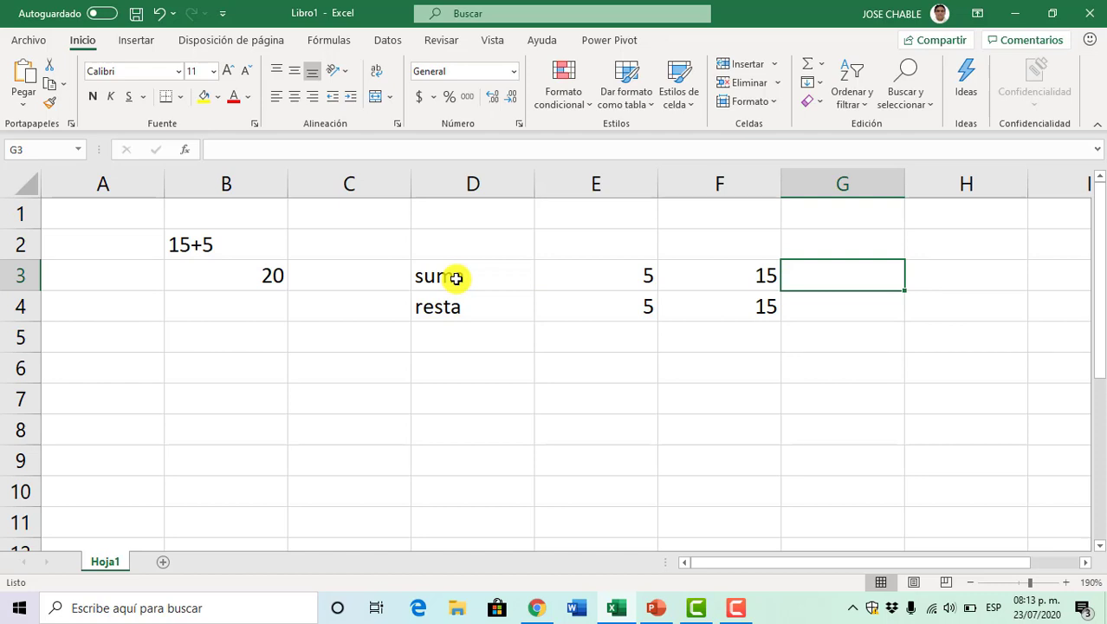
left_click(236, 273)
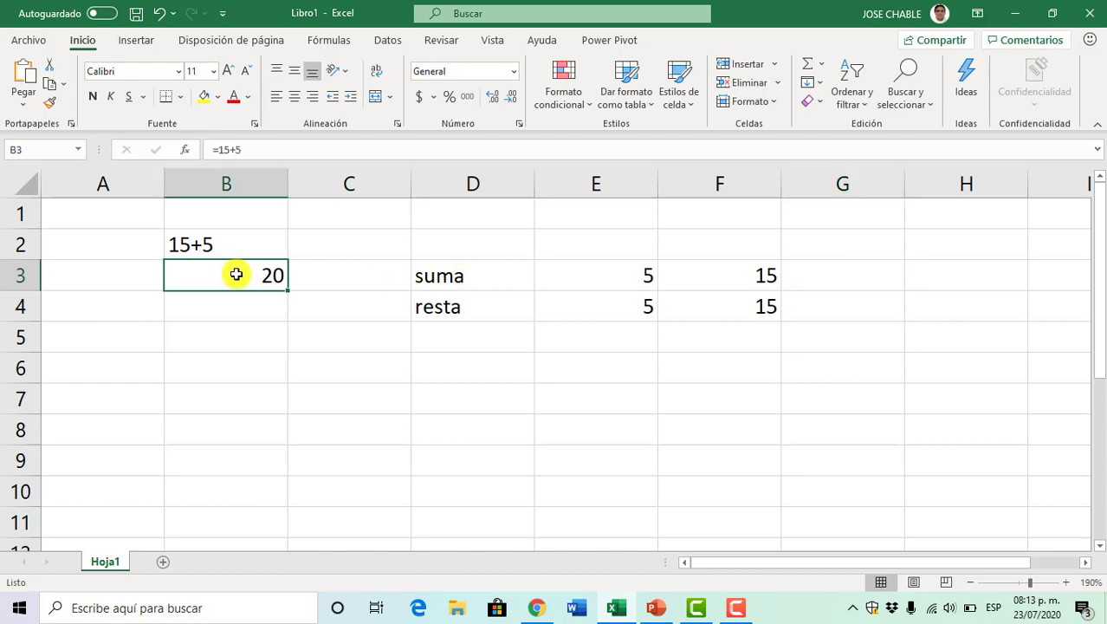
double_click(246, 272)
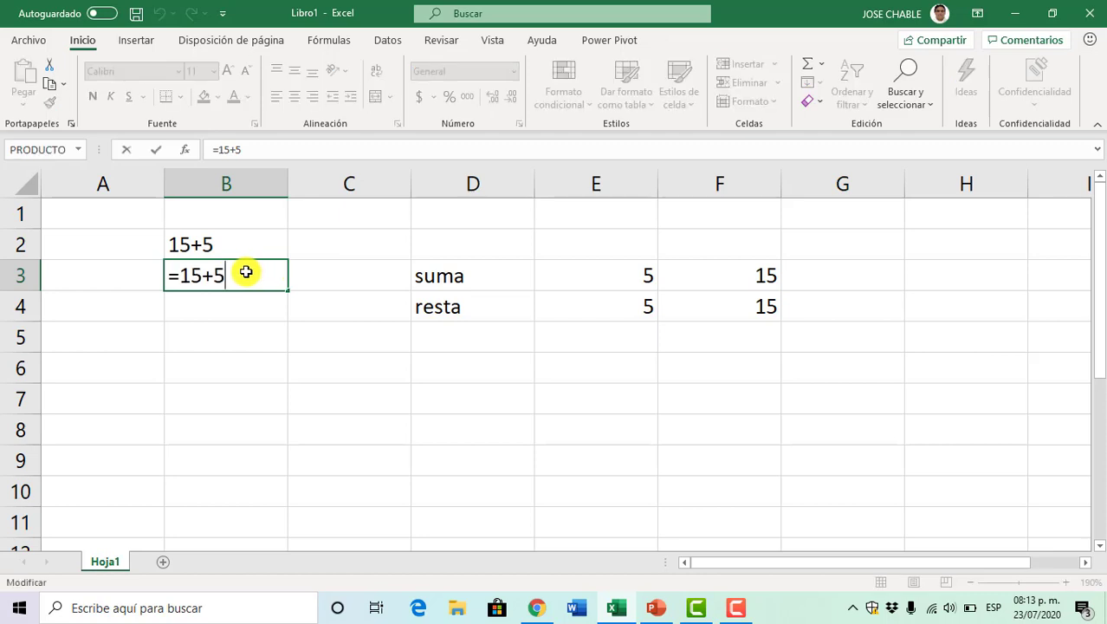
key("Escape")
Step: Add the two suma operands in cell G3 with the cell-reference formula =E3+F3
left_click(814, 274)
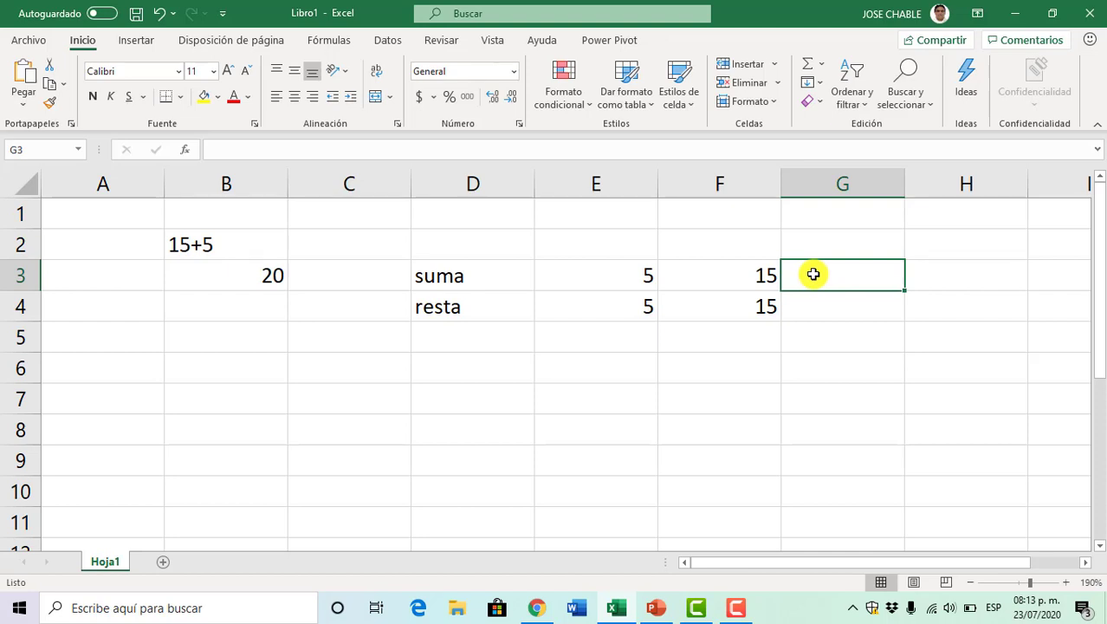
type("=")
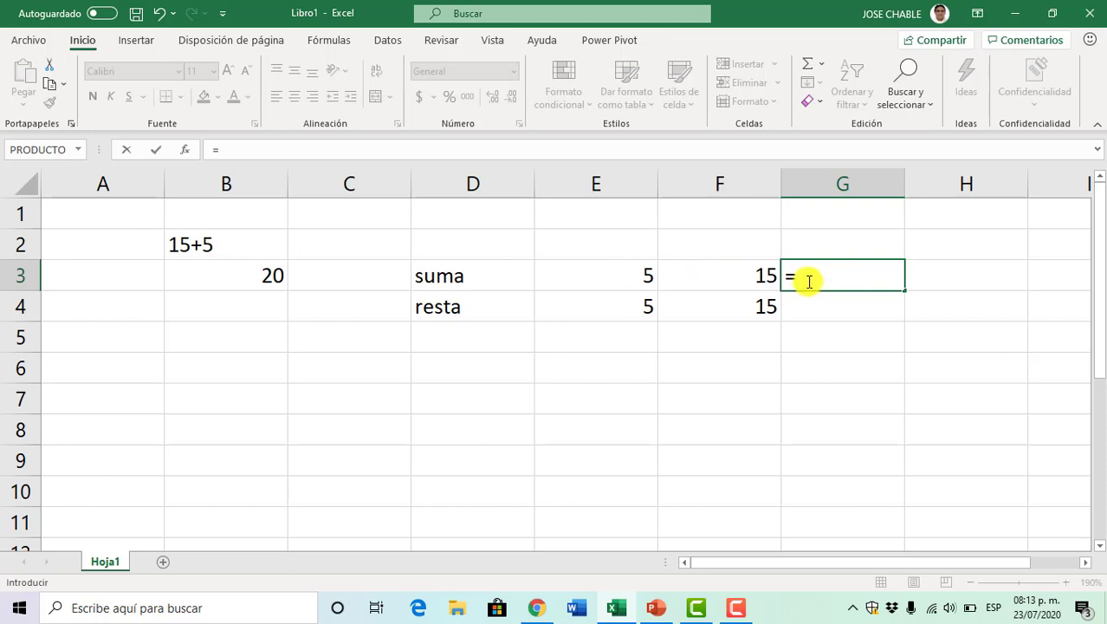
left_click(629, 277)
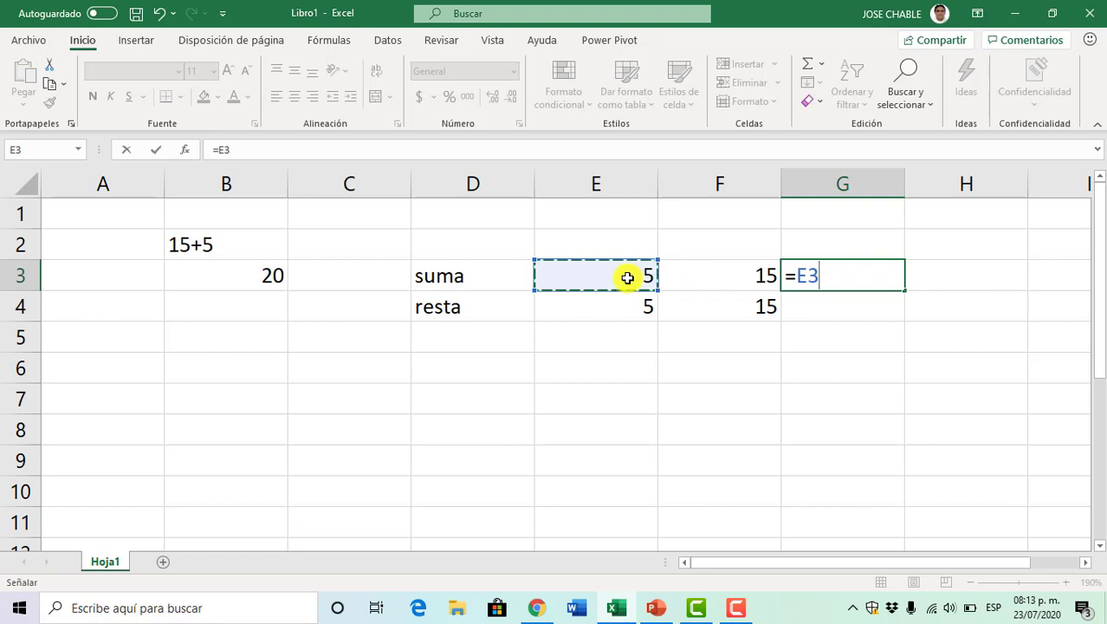
type("+")
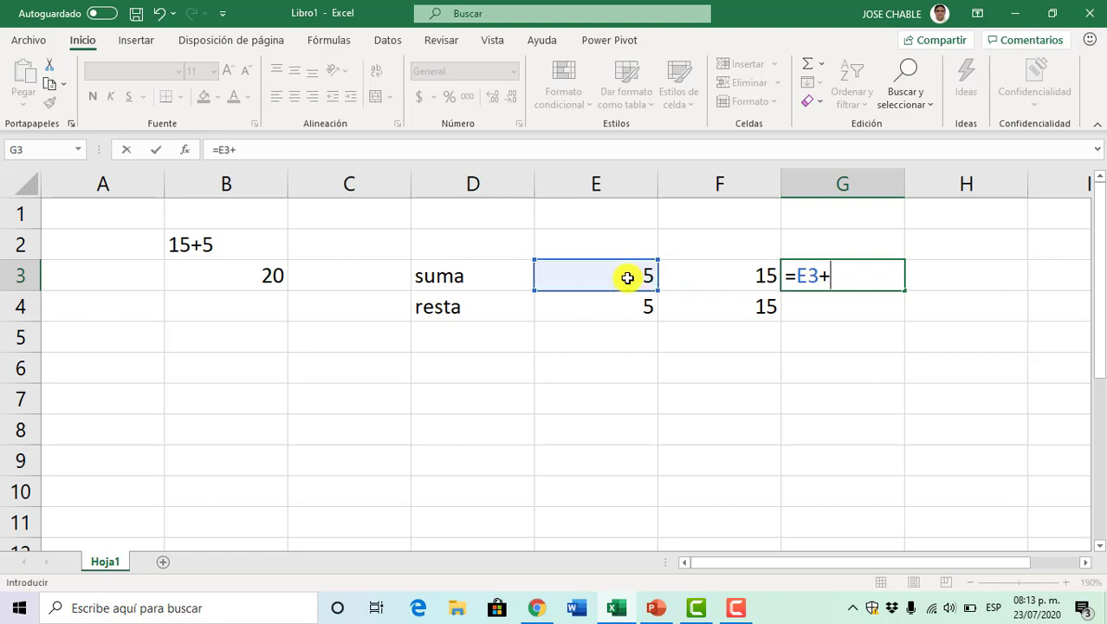
left_click(719, 283)
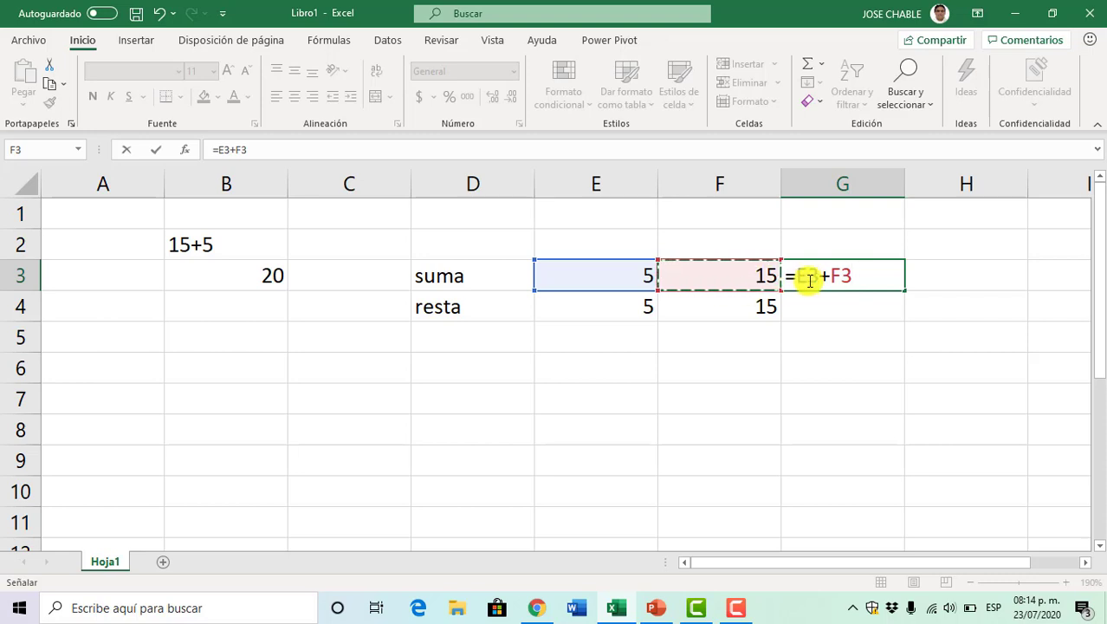
key("Return")
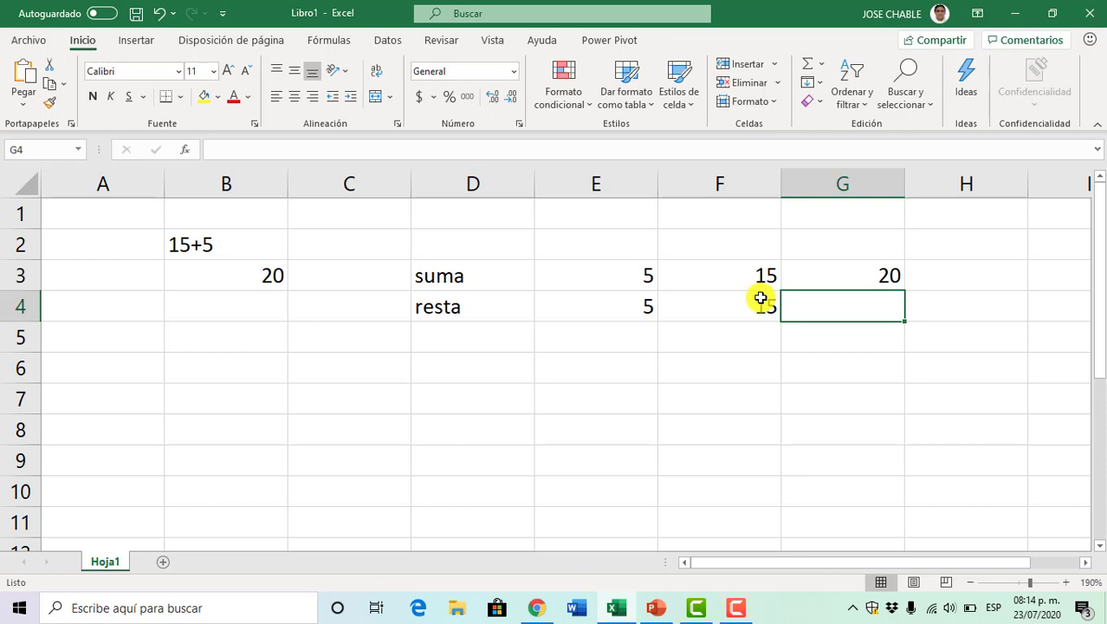
Step: Subtract the two resta operands in cell G4 with the formula =E4-F4
type("=")
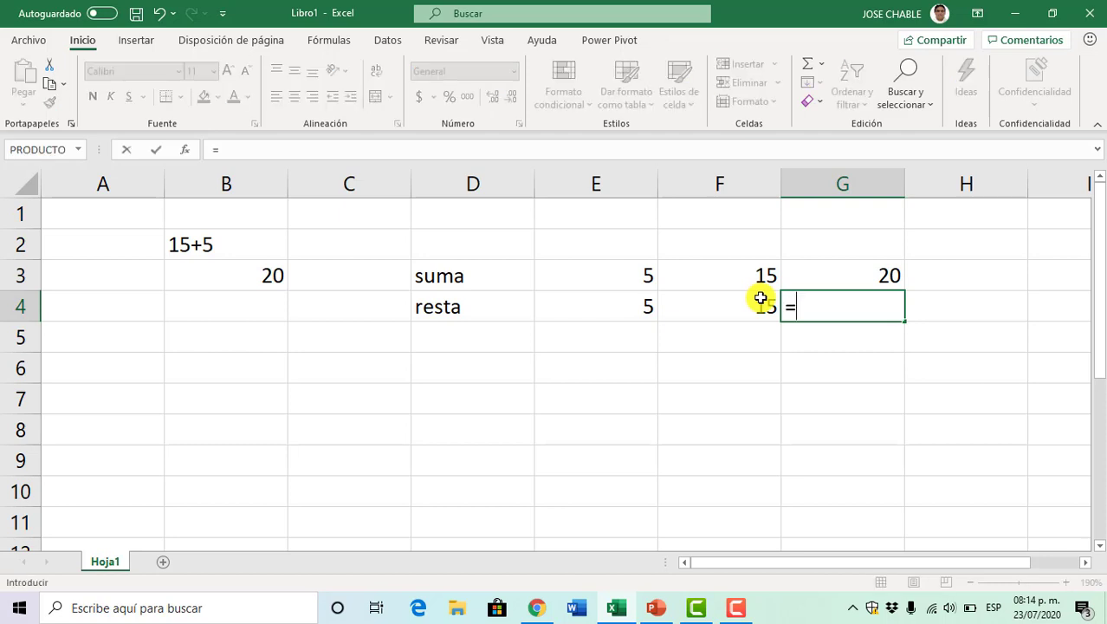
type("e4")
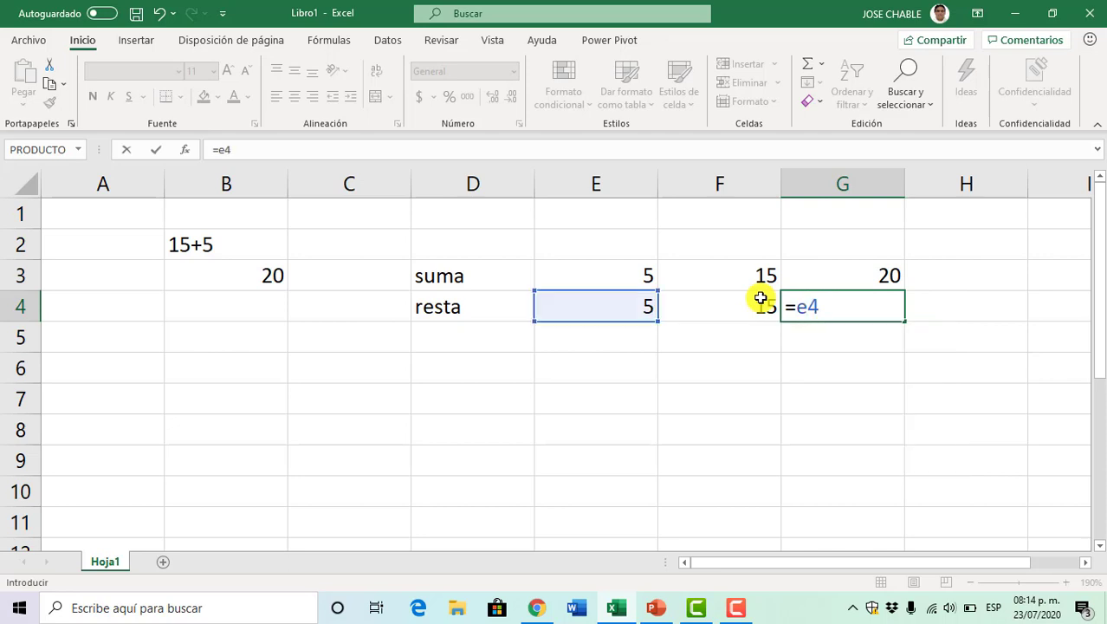
type("-f4")
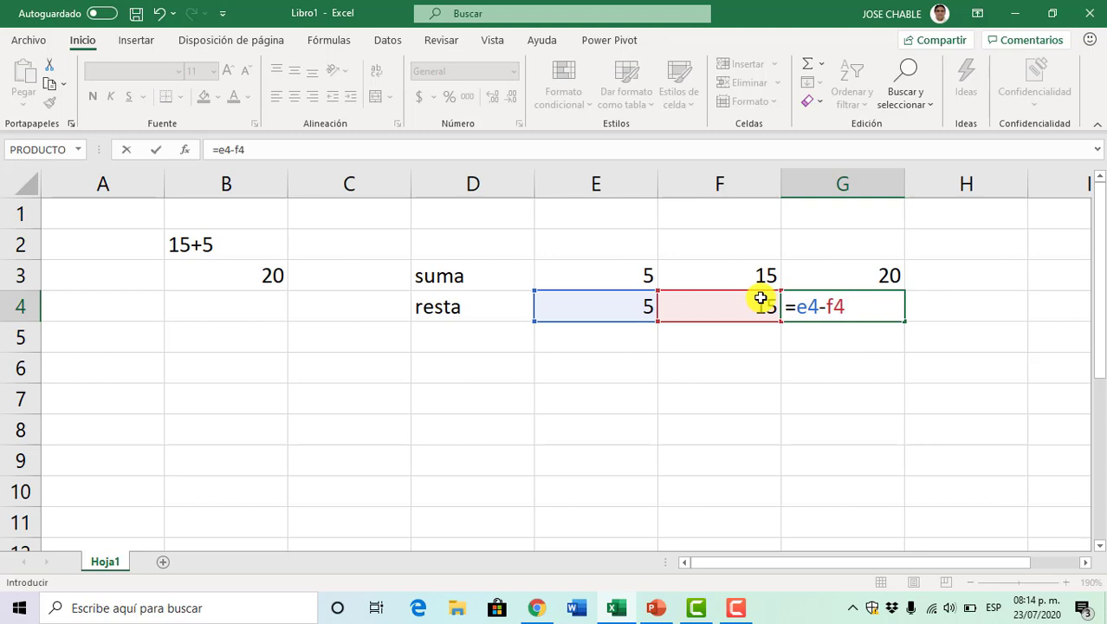
key("Return")
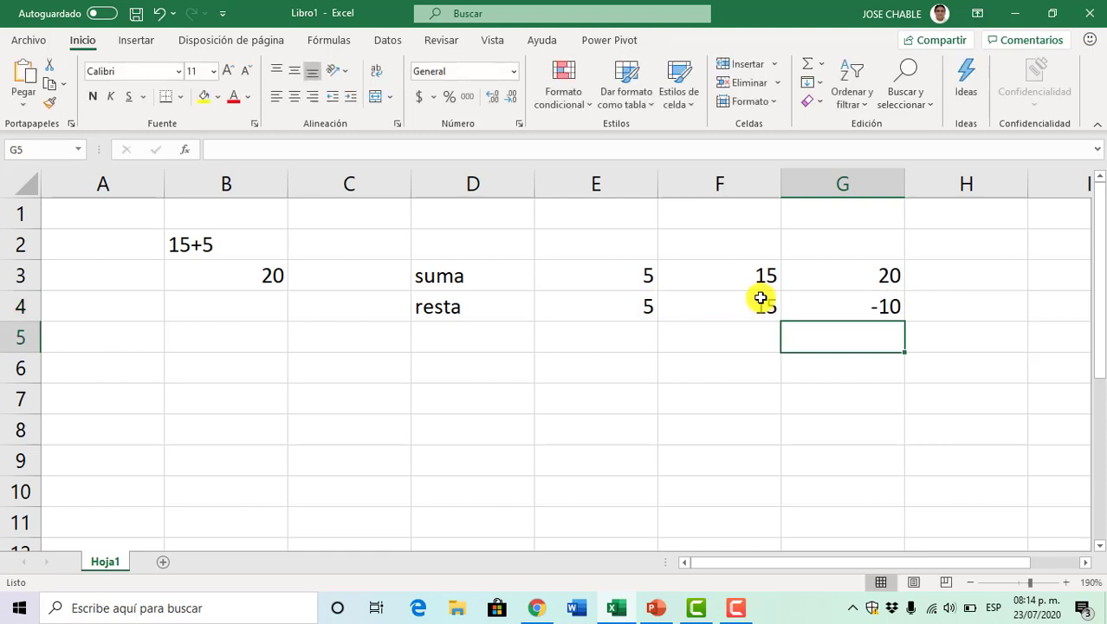
Step: Set the first operand of both the suma and resta rows, cells E3 and E4, to 20 and check the results in G3:G4
left_click(639, 279)
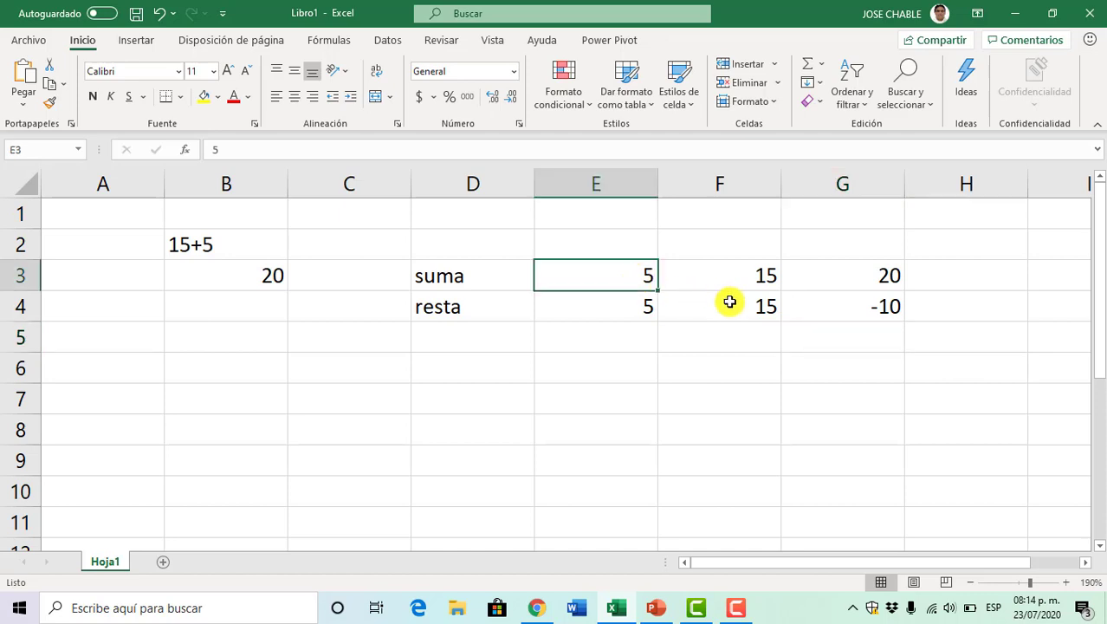
type("20")
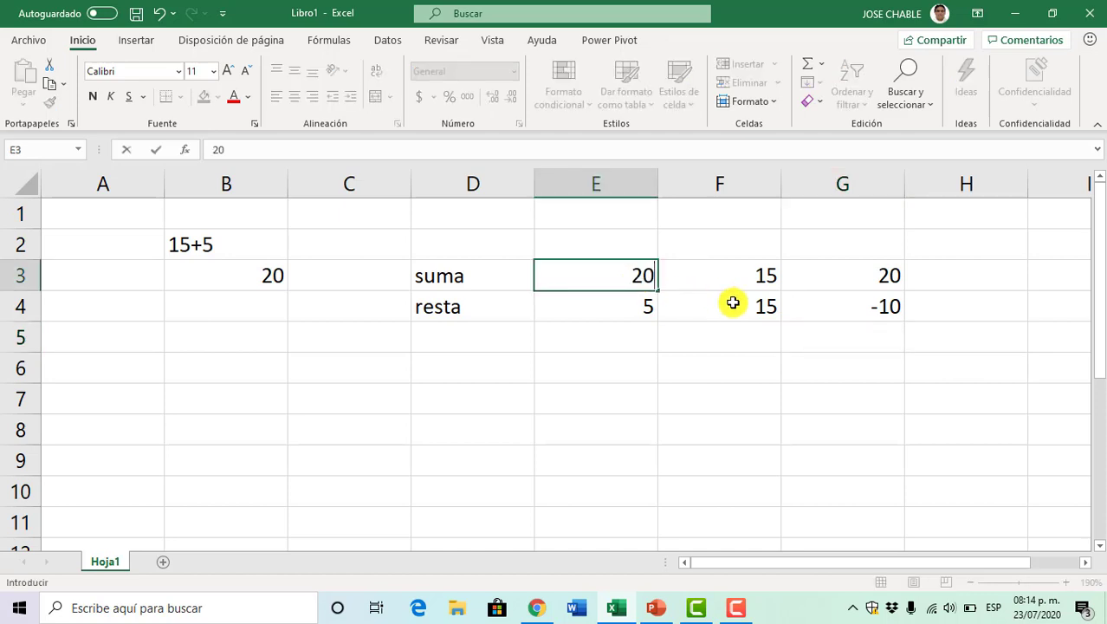
key("Return")
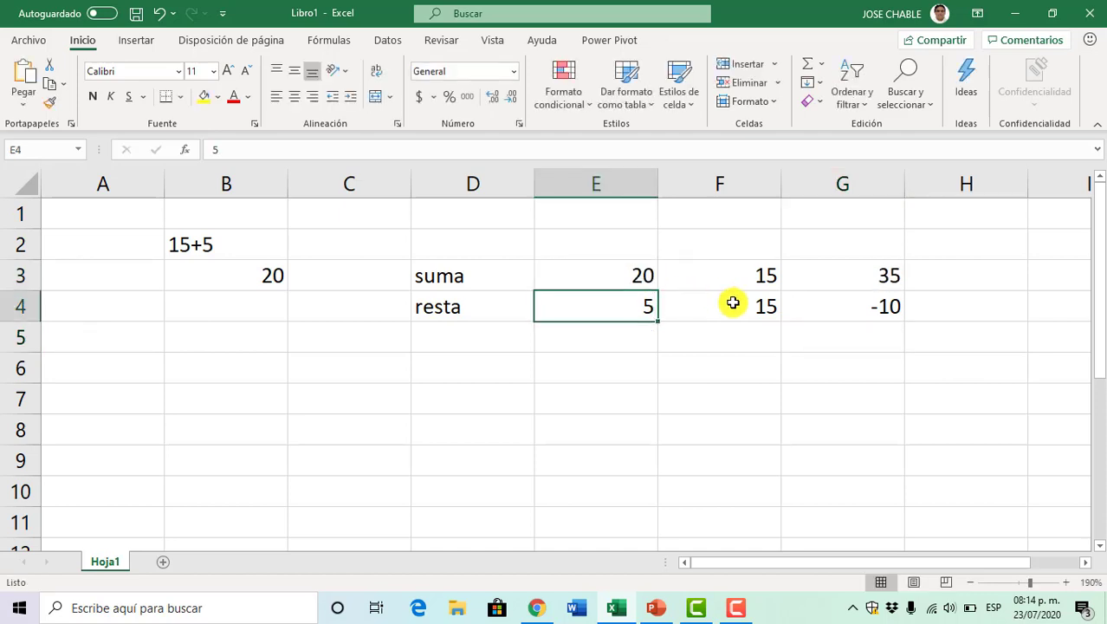
type("20")
key("ctrl+Return")
key("Return")
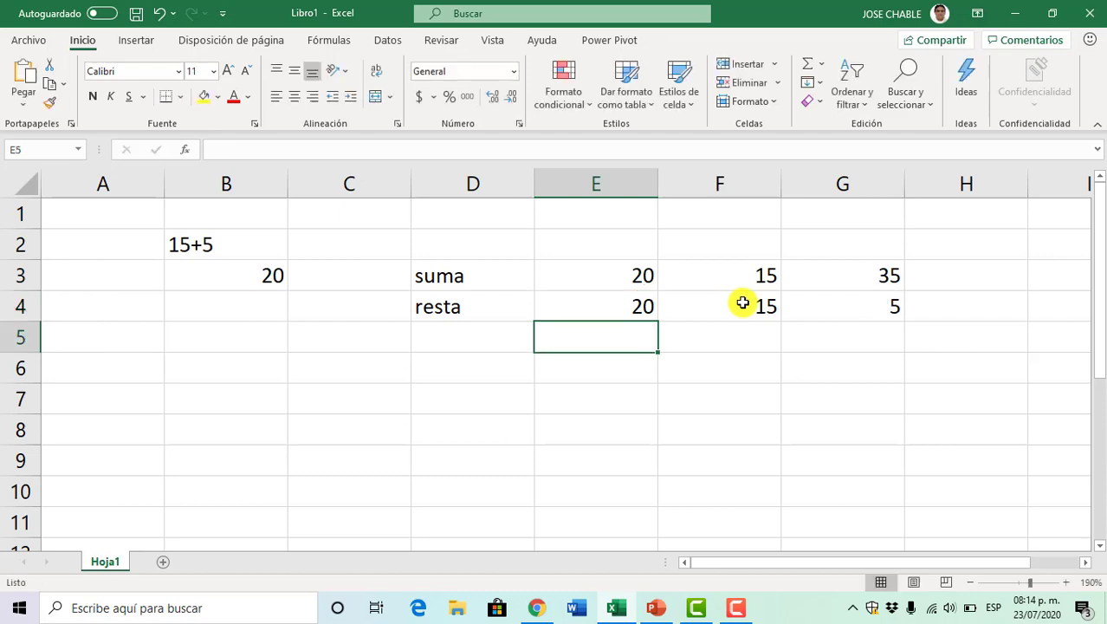
left_click(872, 284)
left_click_drag(872, 284, 870, 309)
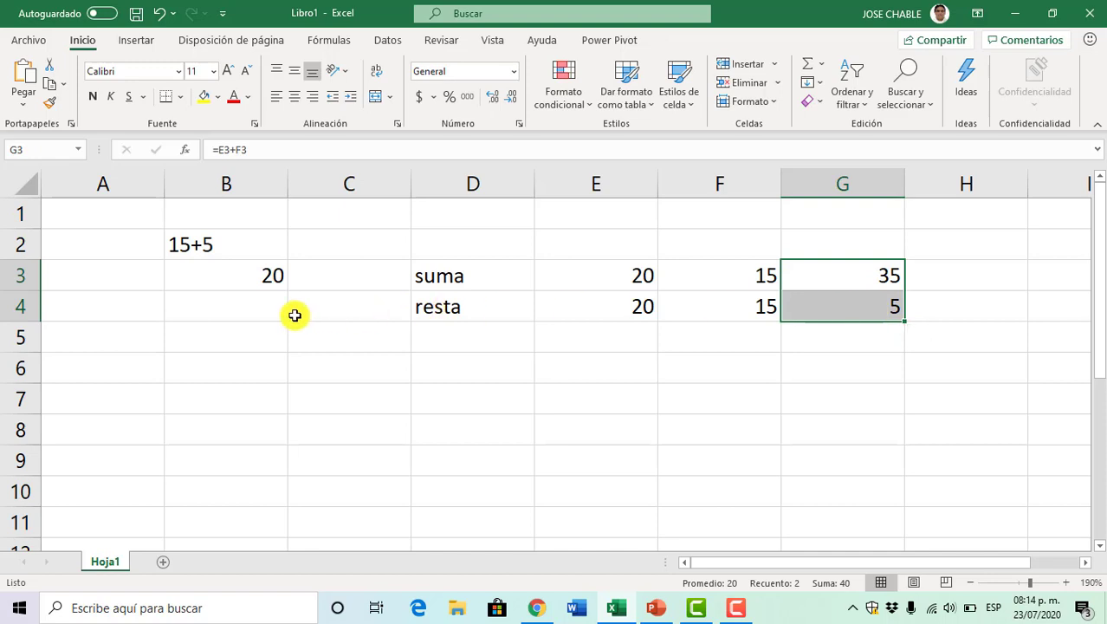
Step: Replace the second number in cell B3's typed-number formula so that it reads =15+20
left_click(243, 281)
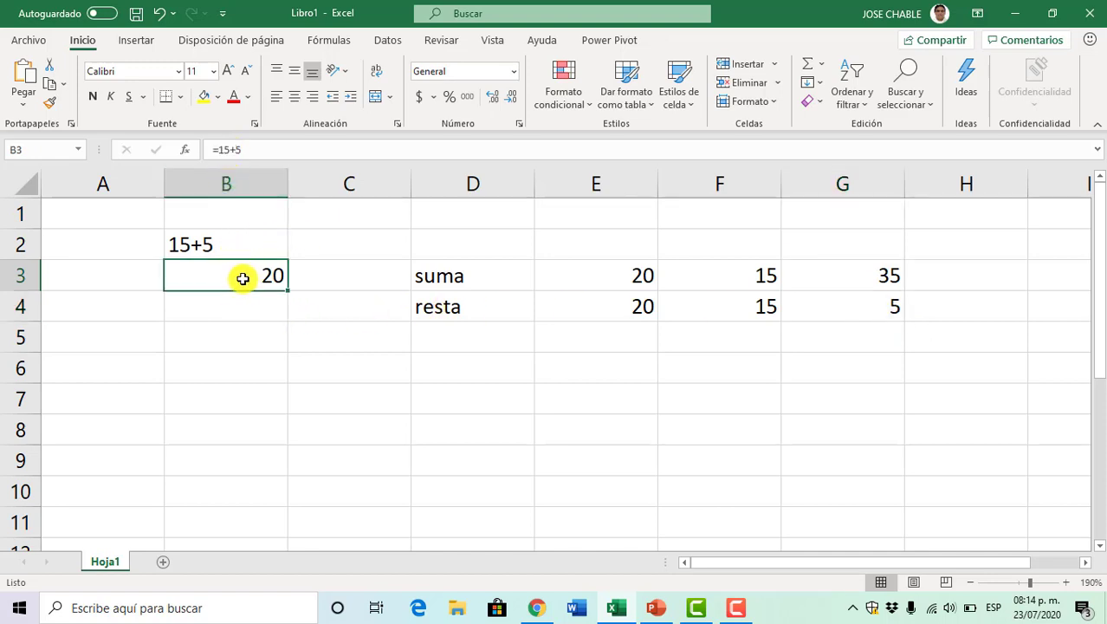
double_click(259, 274)
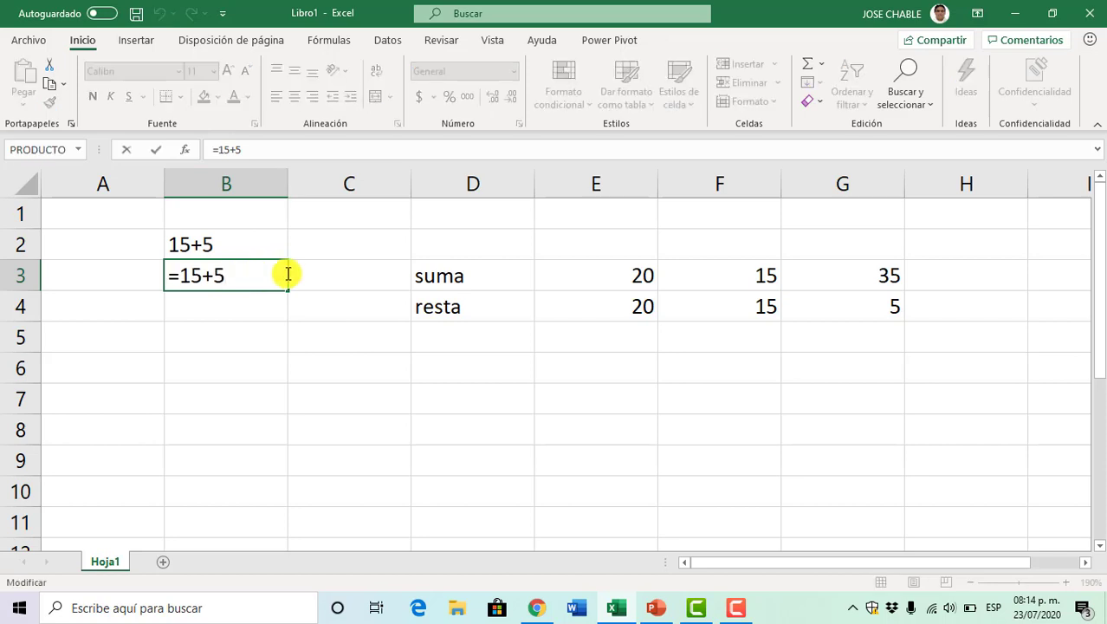
key("BackSpace")
type("20")
key("Return")
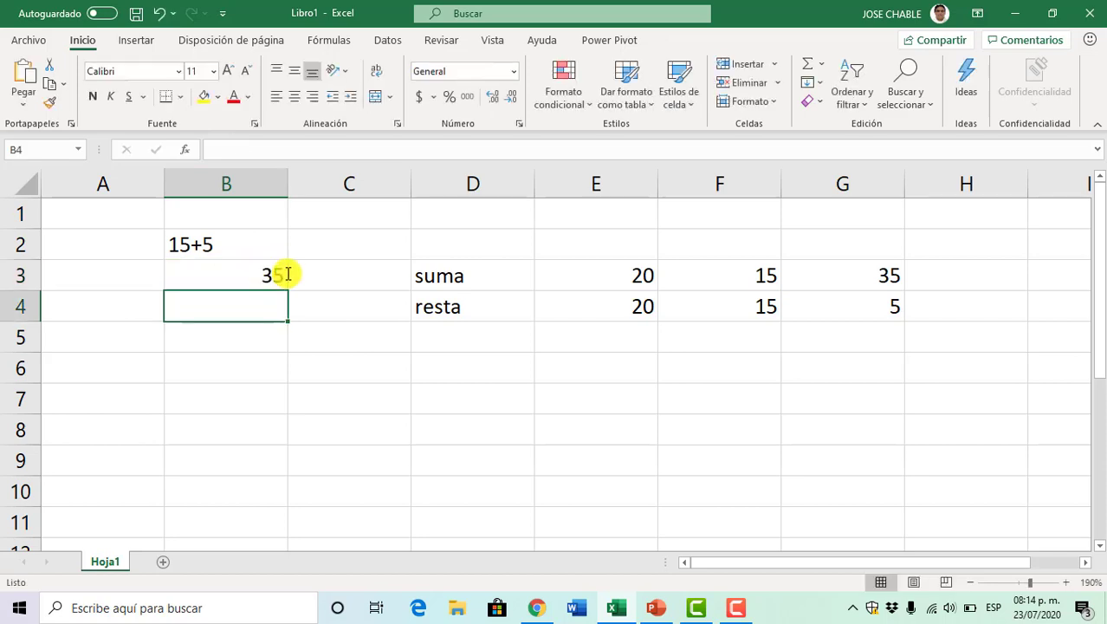
left_click(274, 274)
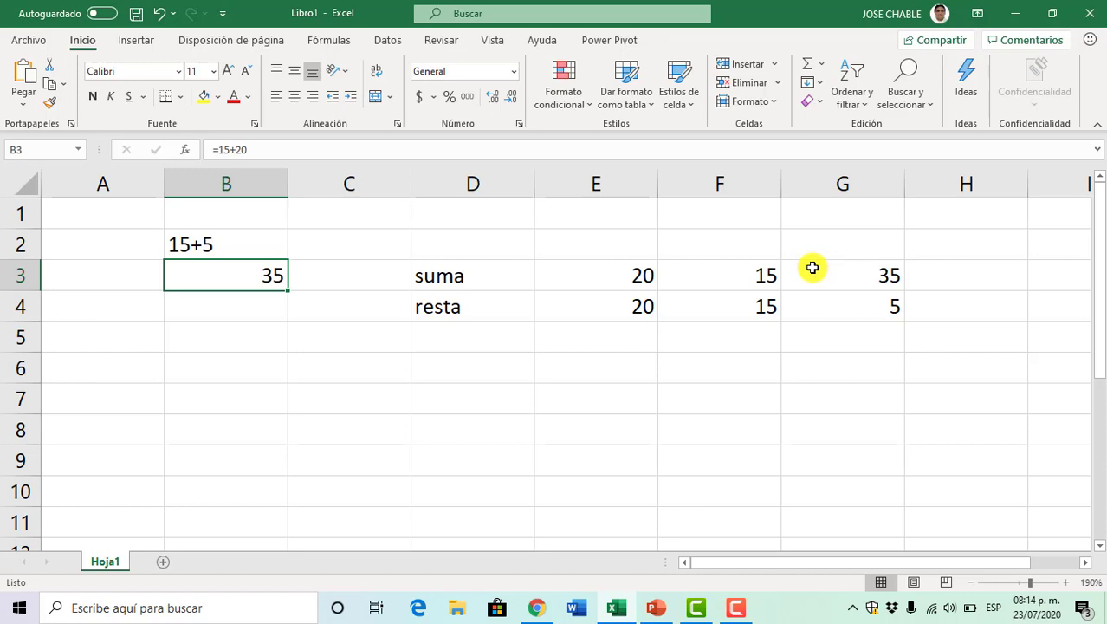
Step: Enter the multiplication formula =C7*D7 in cell C5
left_click(324, 348)
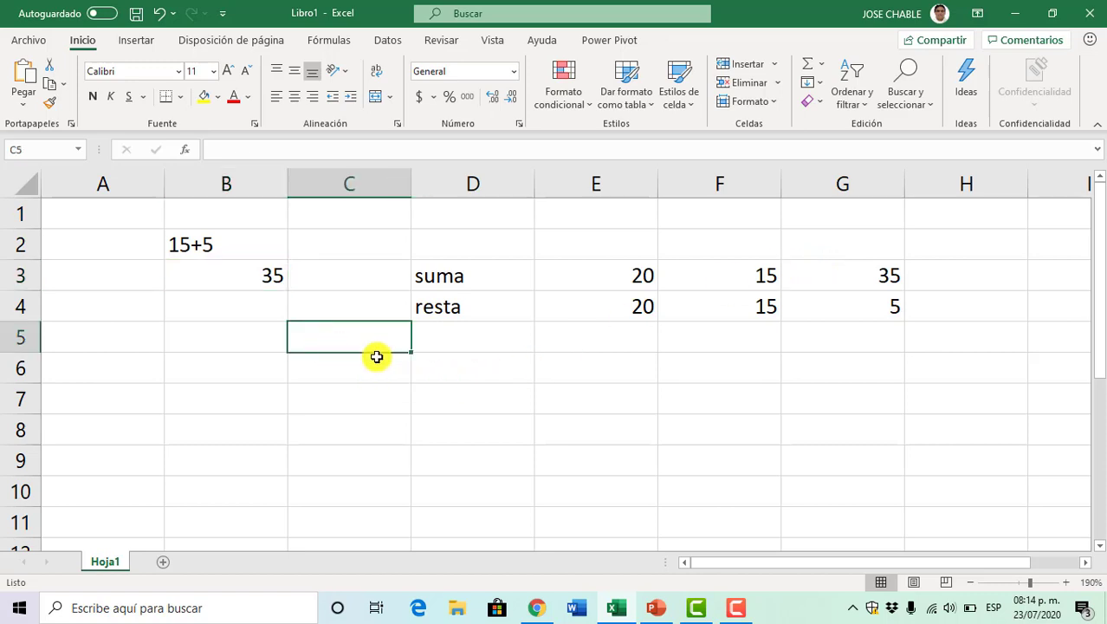
type("=")
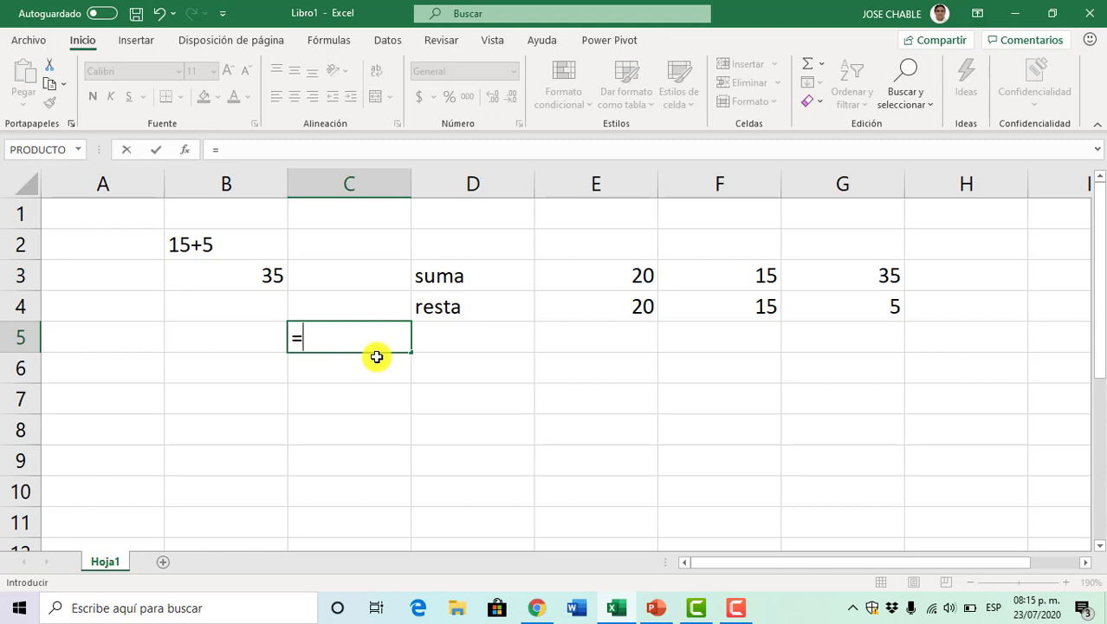
left_click(321, 400)
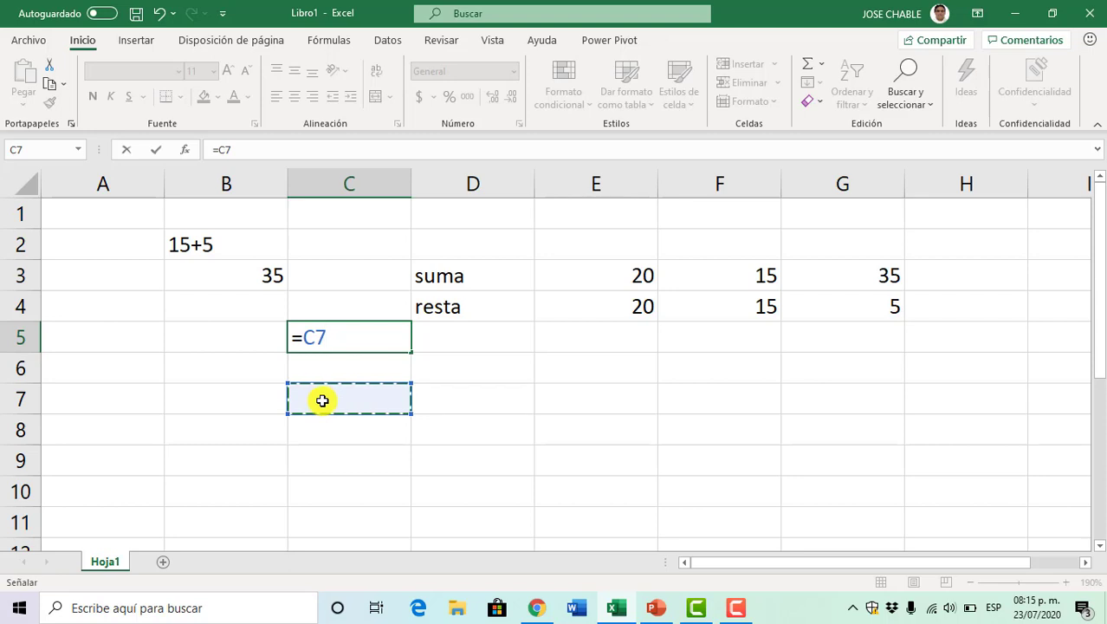
type("*")
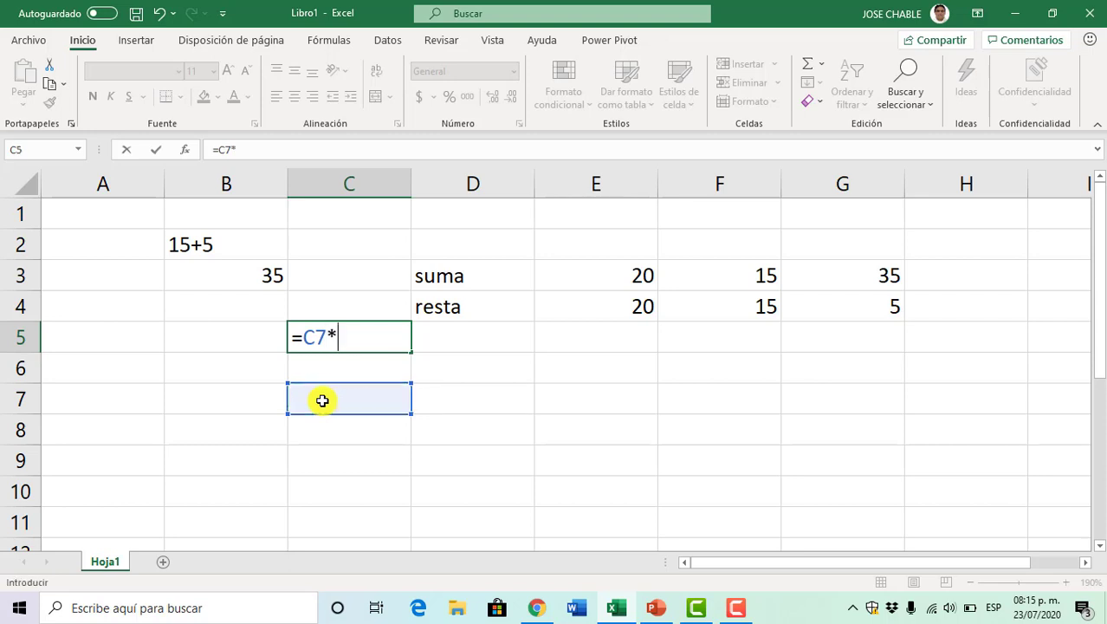
left_click(443, 397)
key("Return")
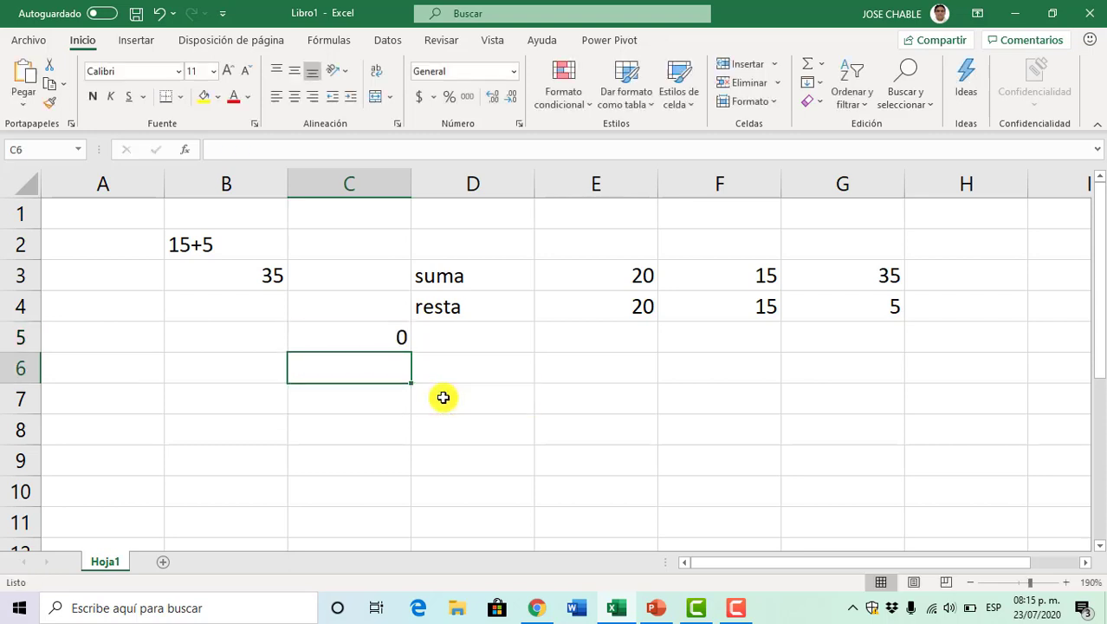
Step: Fill in the factors for the multiplication with 5 in cell C7 and 2 in cell D7
left_click_drag(380, 403, 419, 396)
left_click(389, 392)
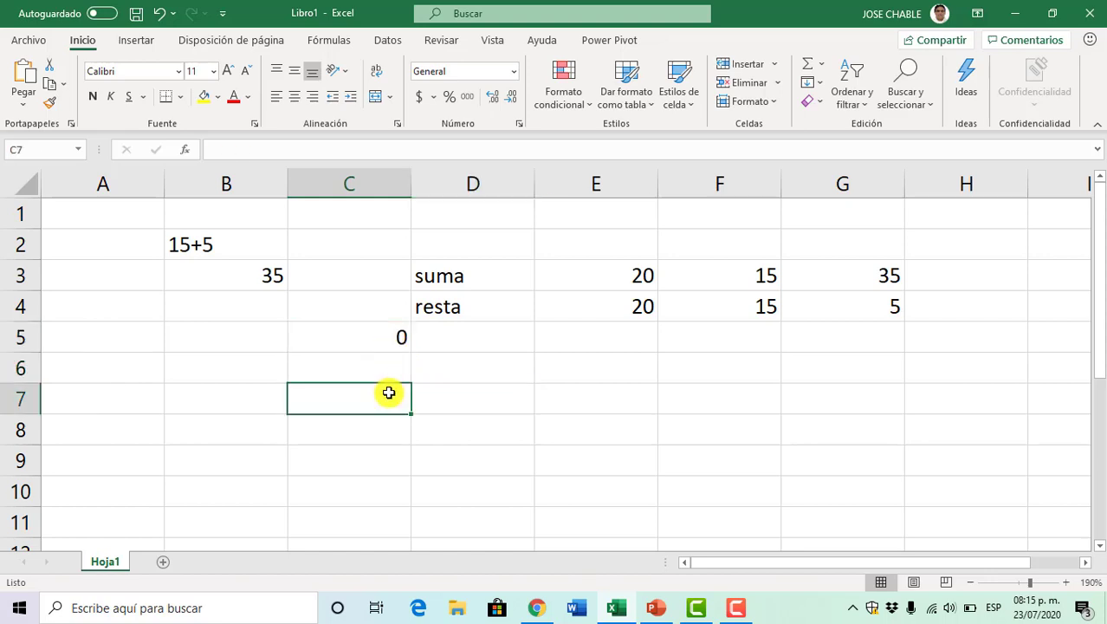
type("5")
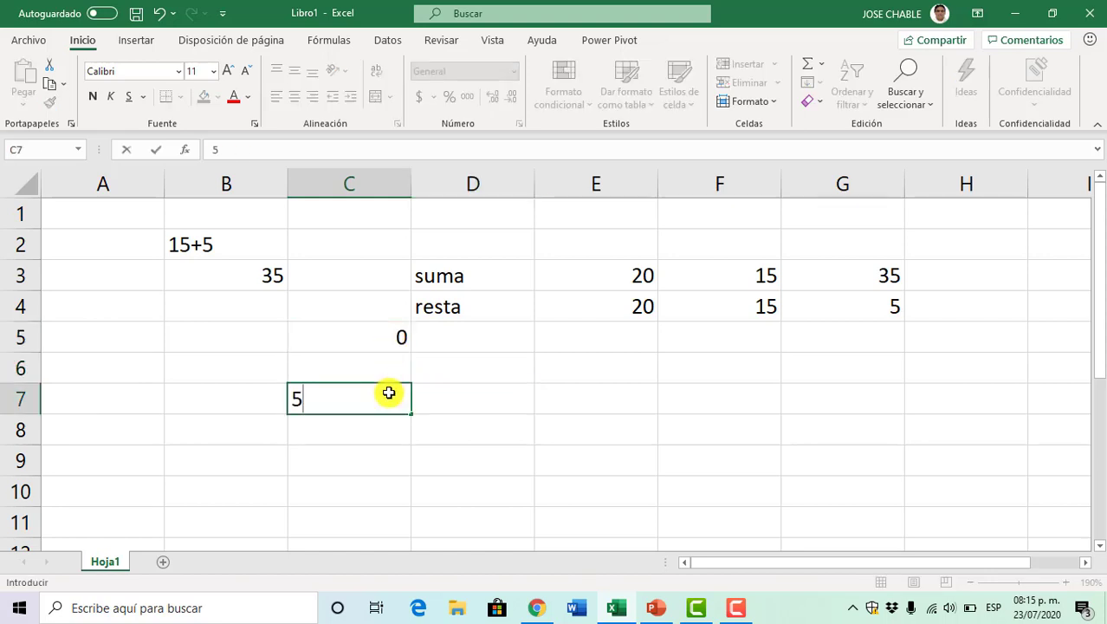
key("Tab")
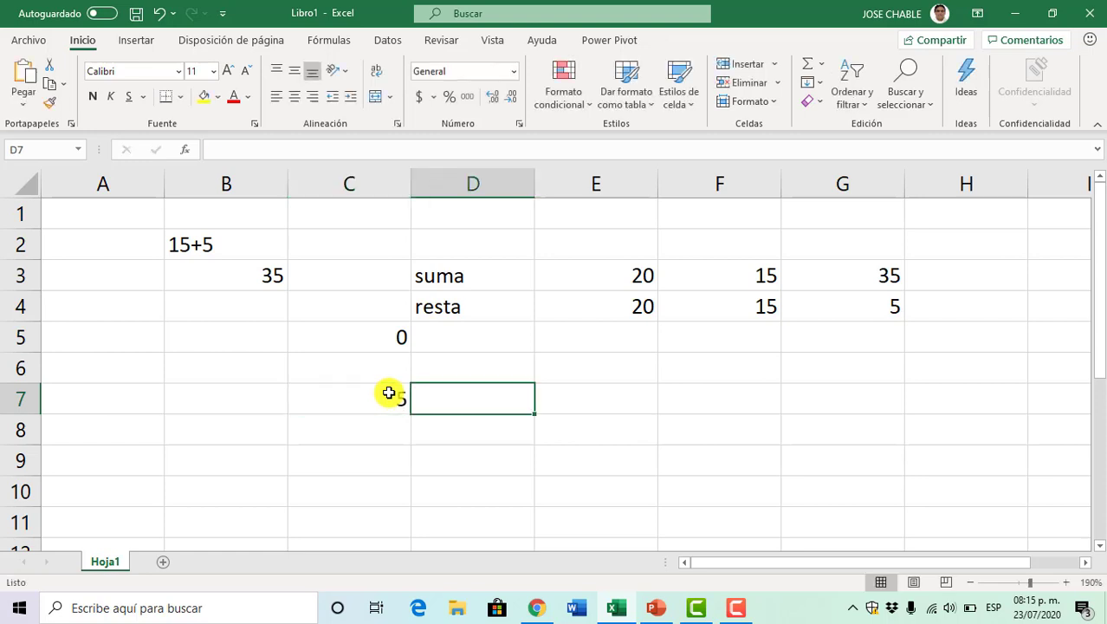
type("2")
key("Return")
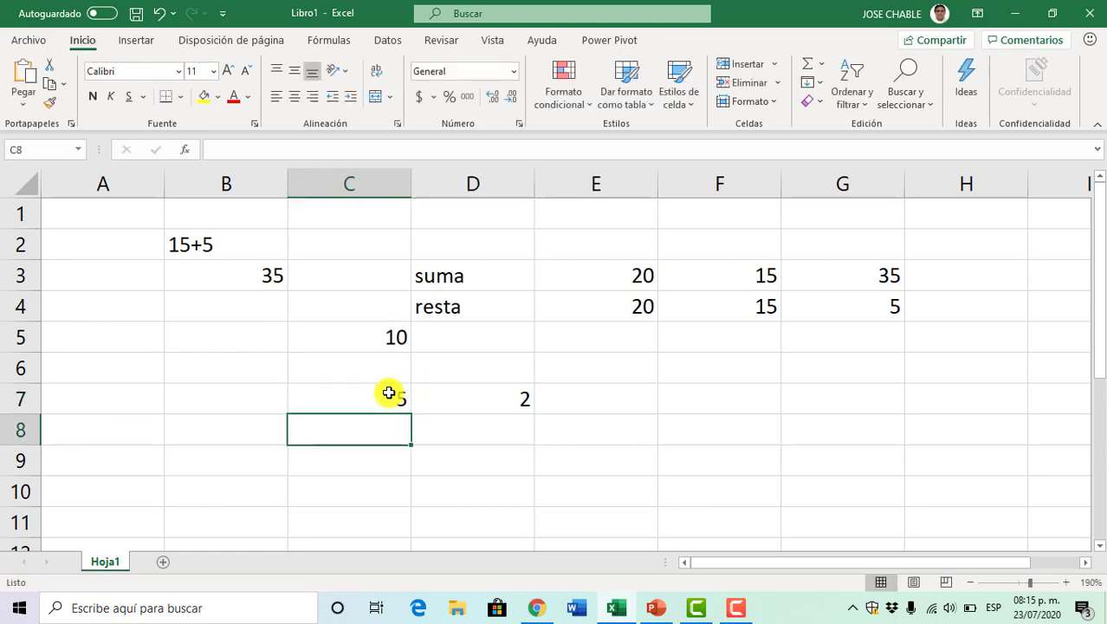
Step: Inspect the formula in cell C5 to see which cells it multiplies, leaving it unchanged
left_click(386, 337)
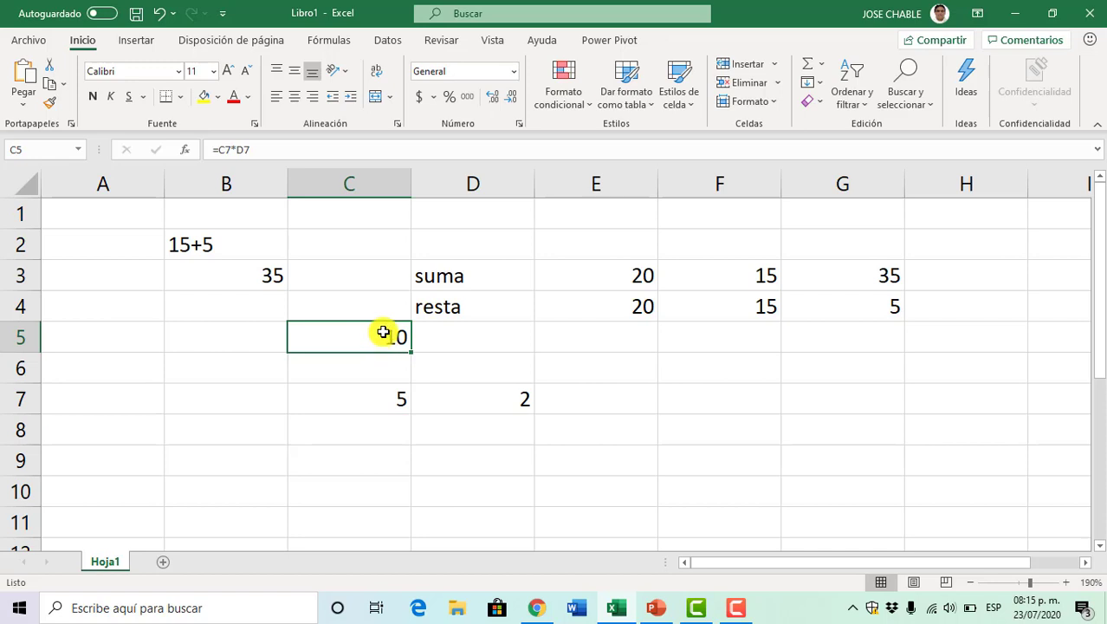
double_click(383, 329)
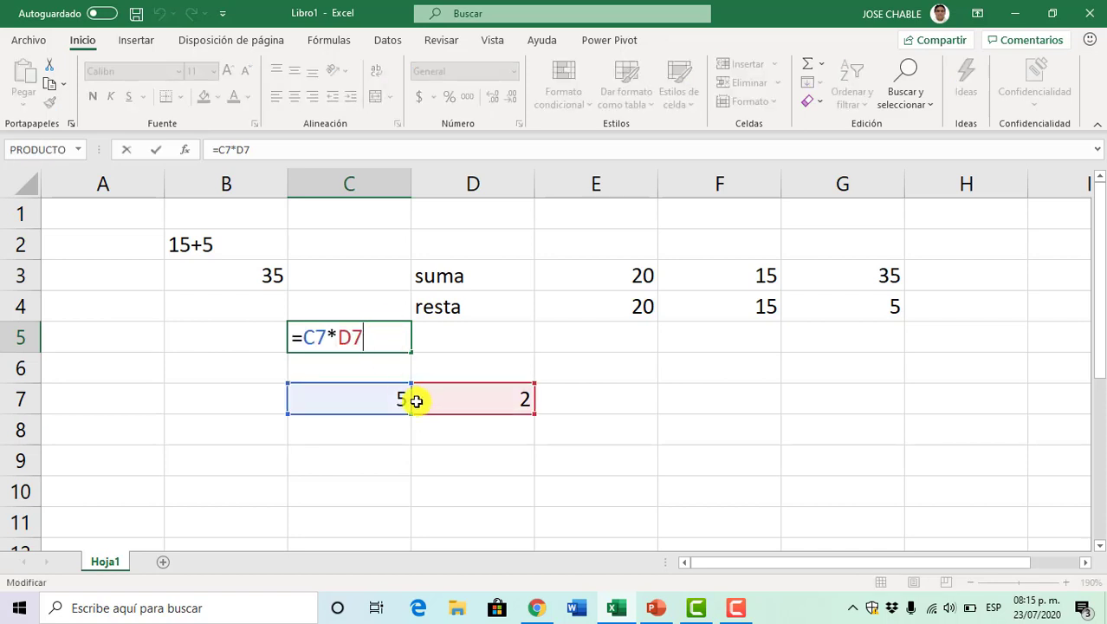
key("ctrl+Return")
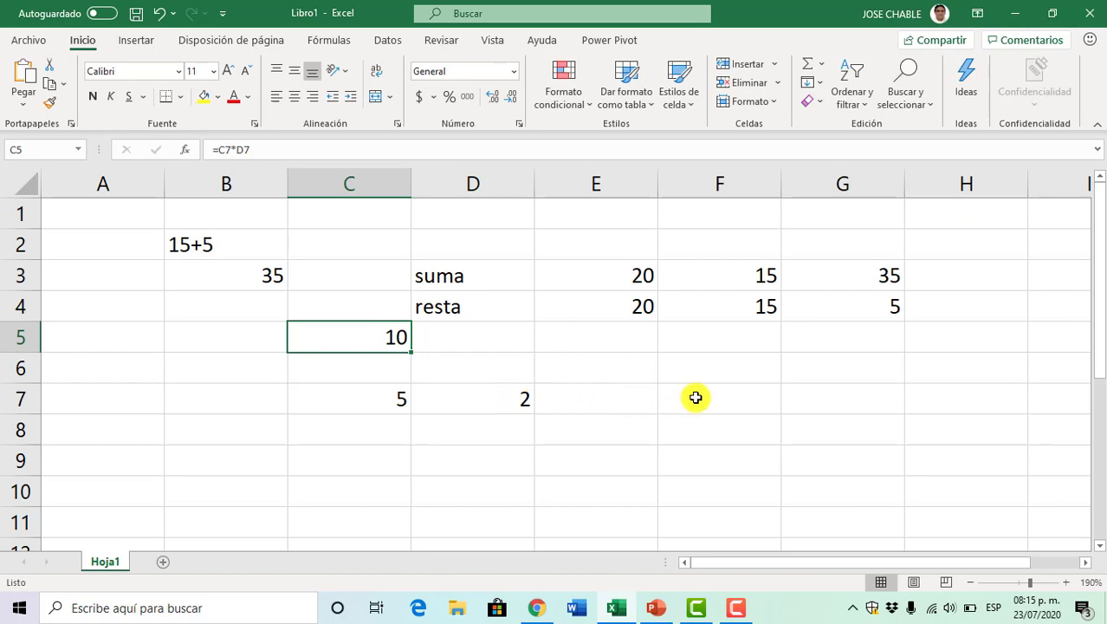
left_click(696, 398)
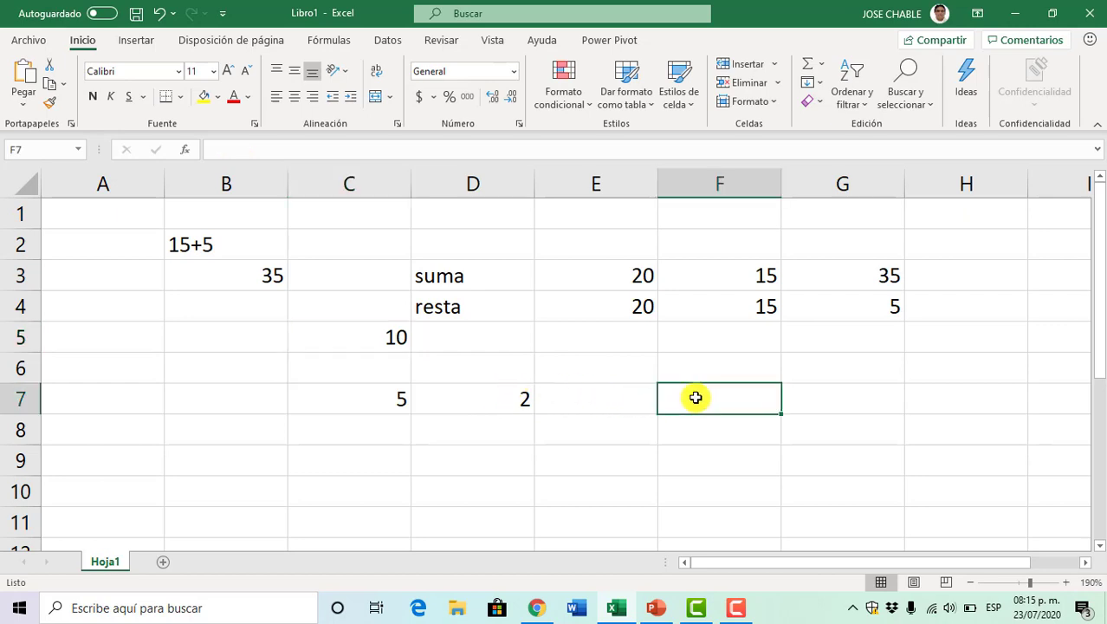
Step: Add a new worksheet and enter the typed-number sum =5+5+5+9+8 in cell A1
left_click(161, 562)
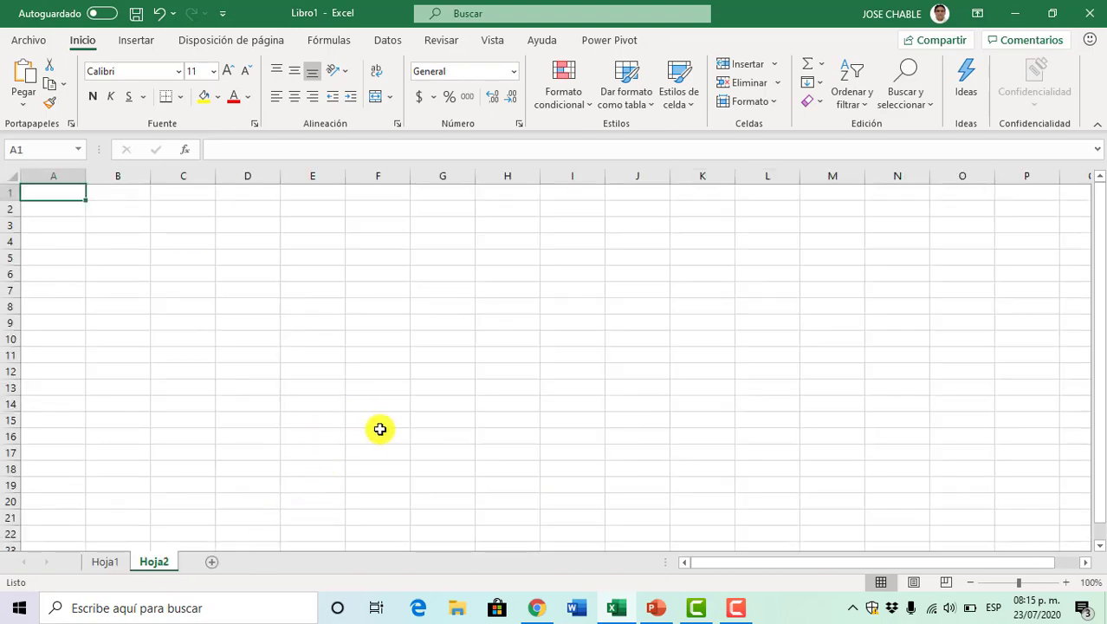
scroll(379, 425, "up", 6)
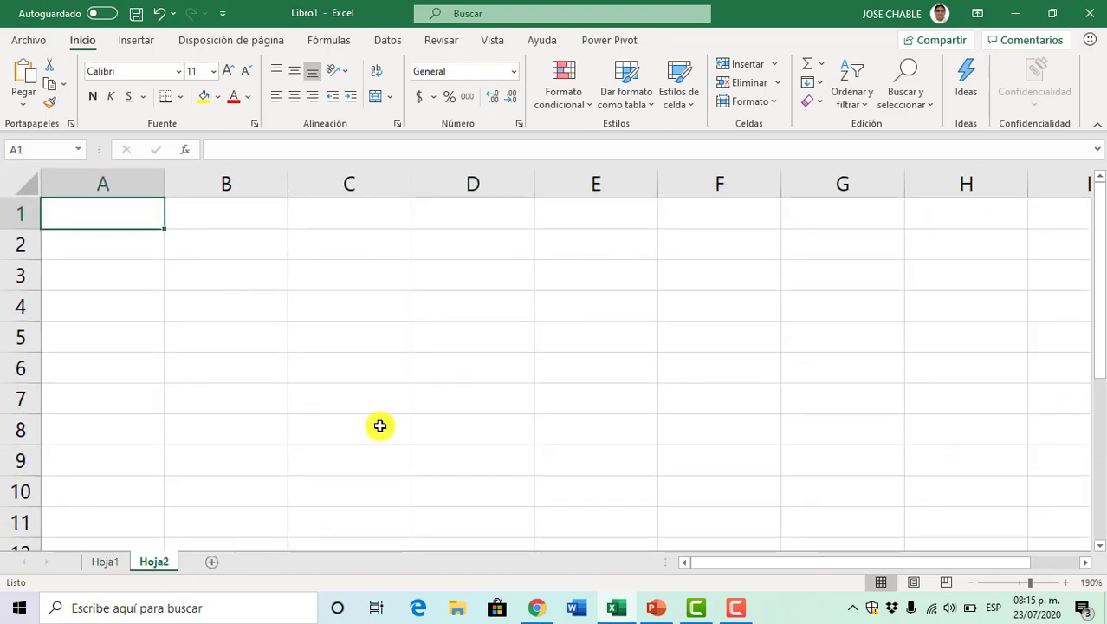
type("=5+")
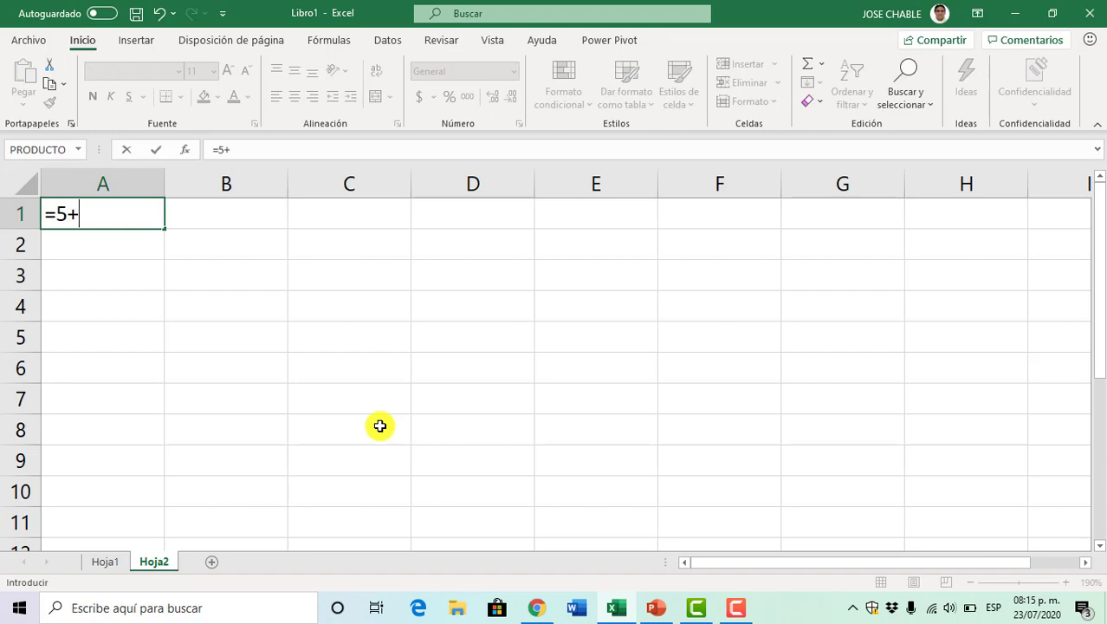
type("5+5+9+8")
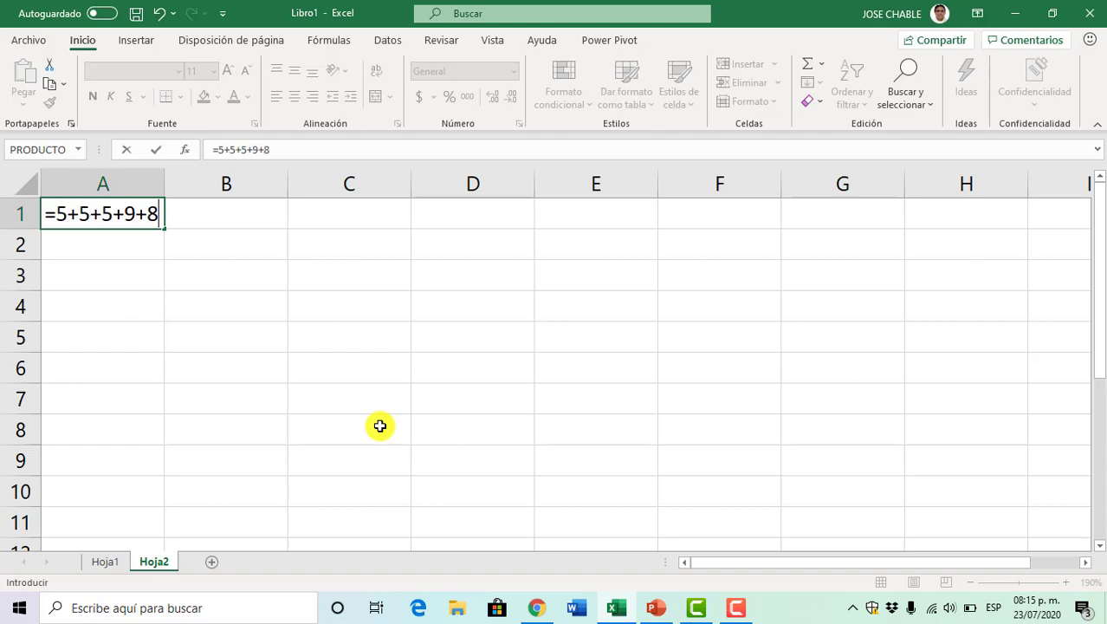
key("Return")
left_click(138, 214)
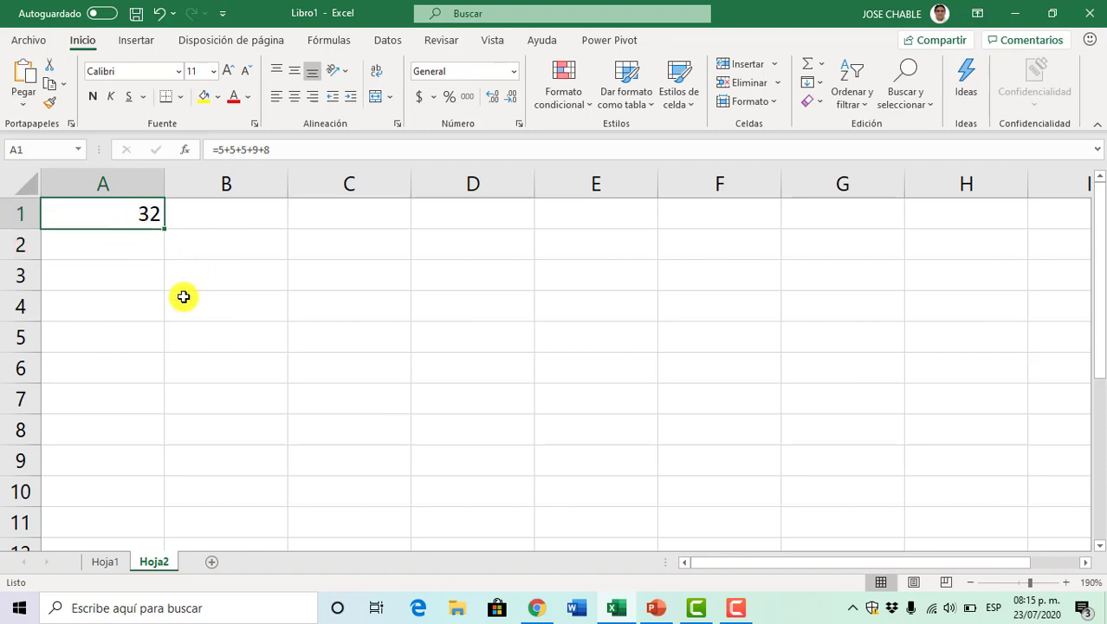